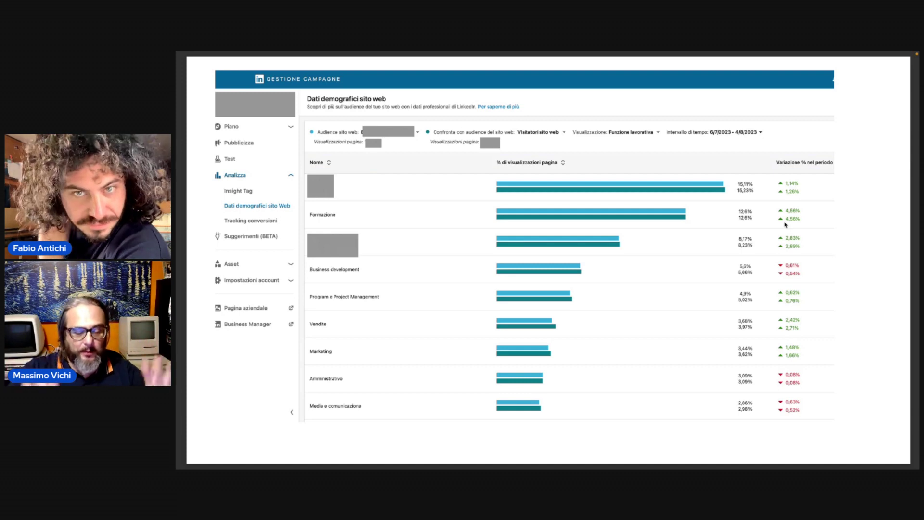
# Switch from the slides to Chrome and view the people assigned to the suspended ad account in Business Manager
pyautogui.press('Right')
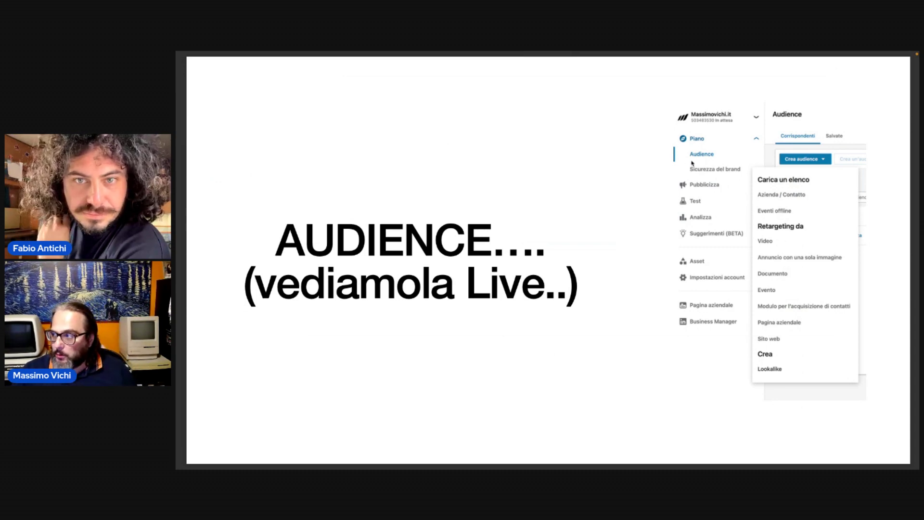
pyautogui.press('super+Tab')
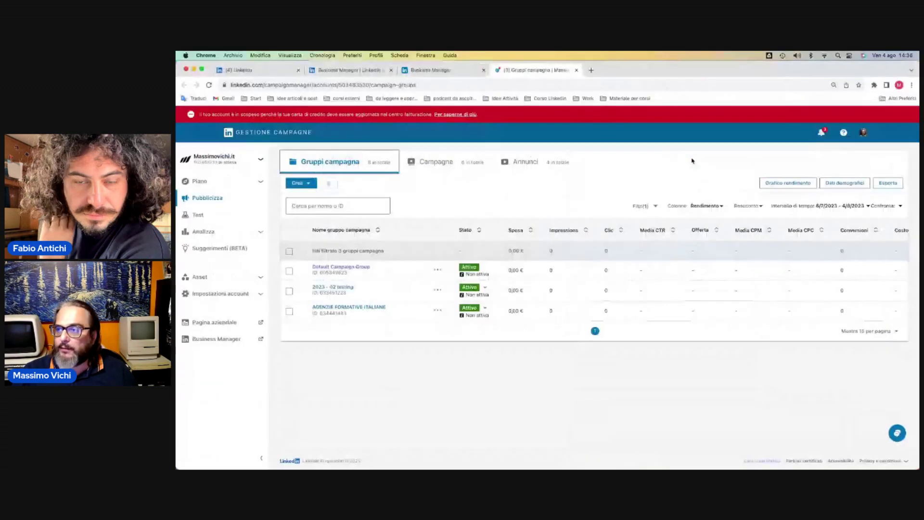
pyautogui.click(337, 69)
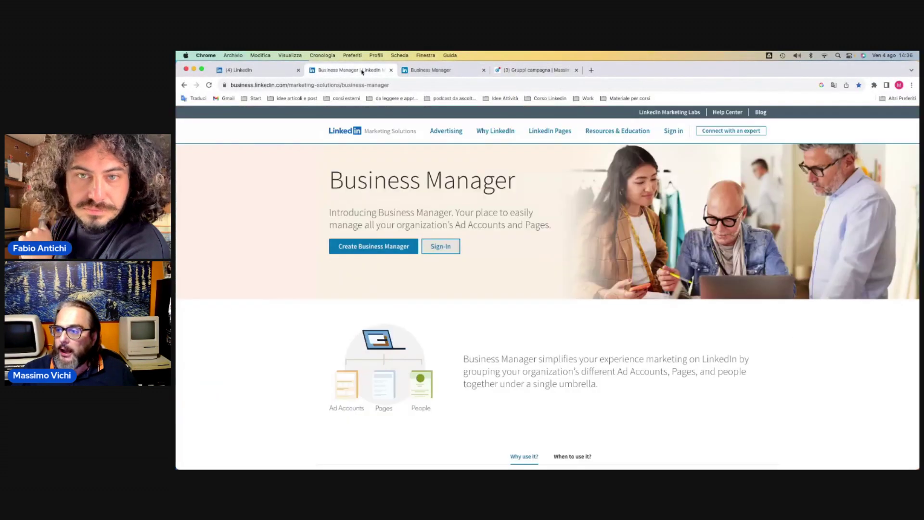
pyautogui.click(428, 70)
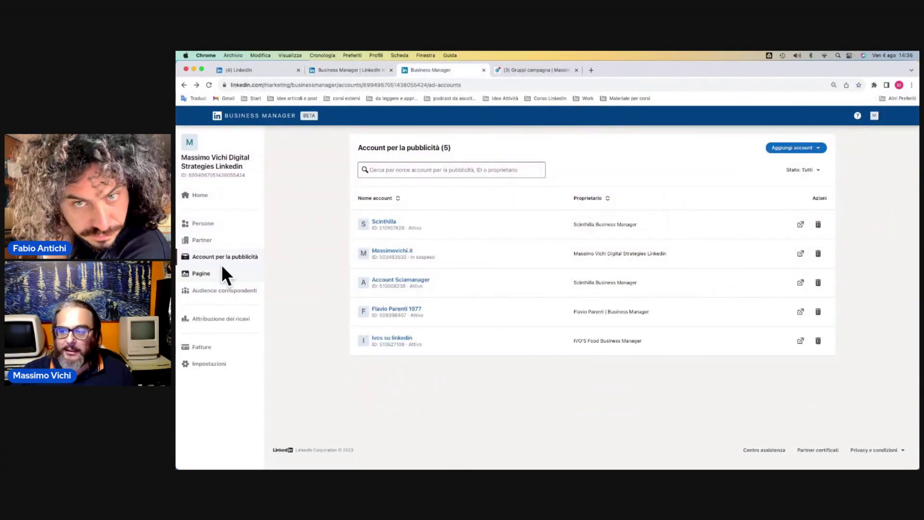
pyautogui.click(392, 251)
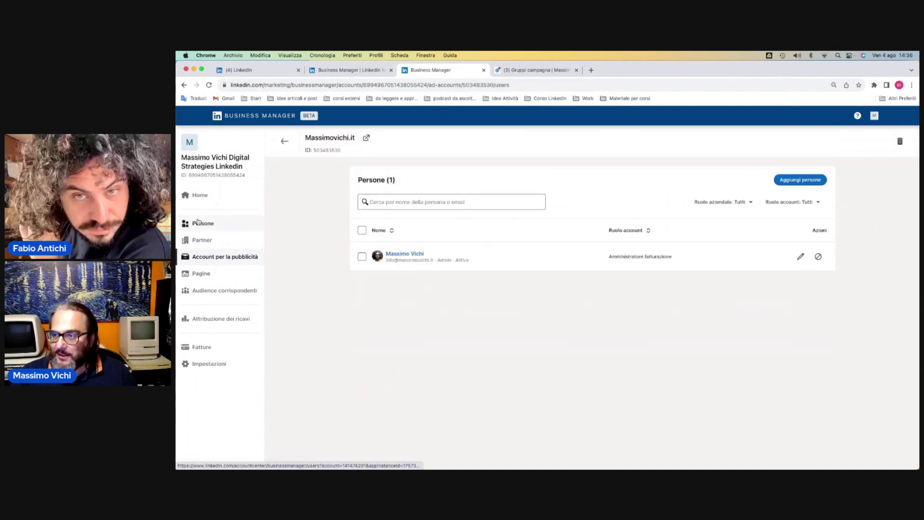
pyautogui.click(183, 86)
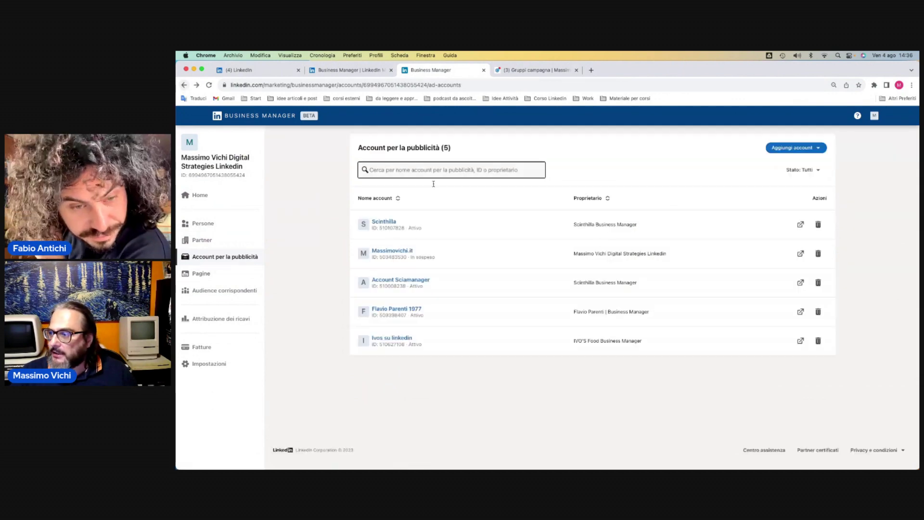
# Open the suspended ad account in Campaign Manager and go to its Audience page
pyautogui.click(799, 254)
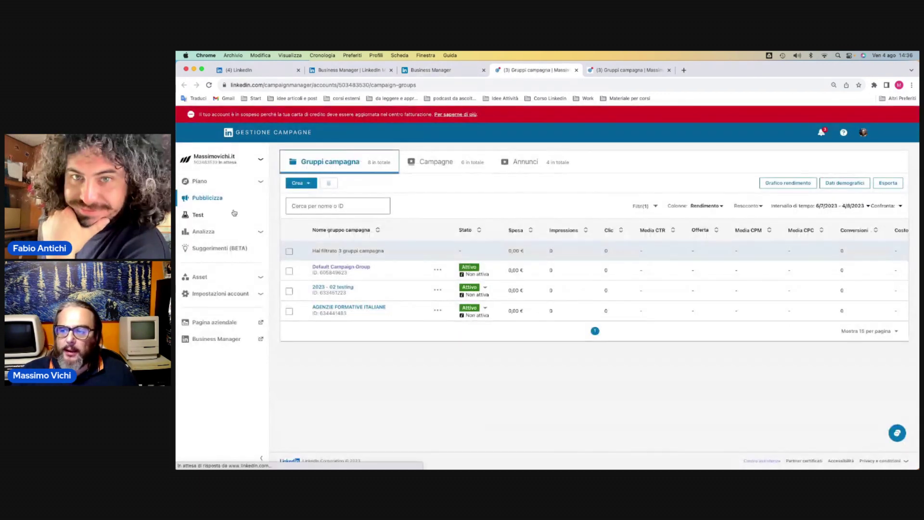
pyautogui.click(261, 181)
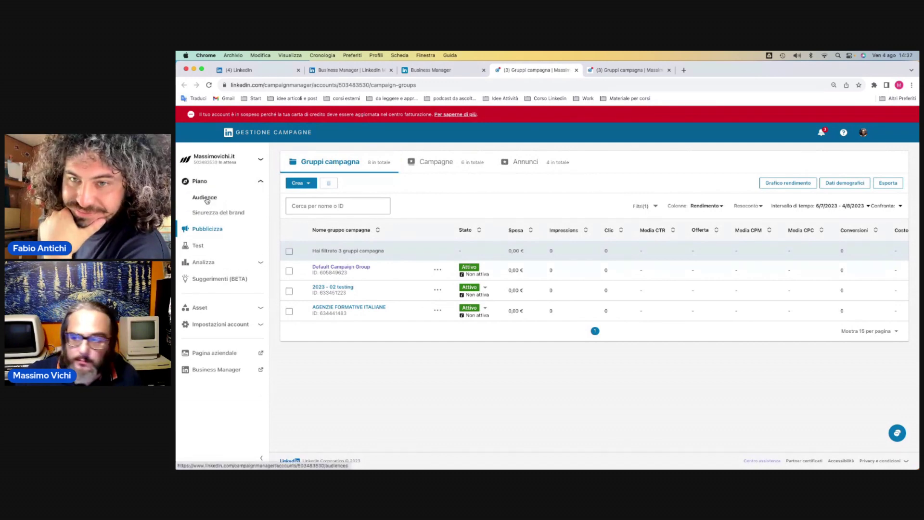
pyautogui.click(205, 198)
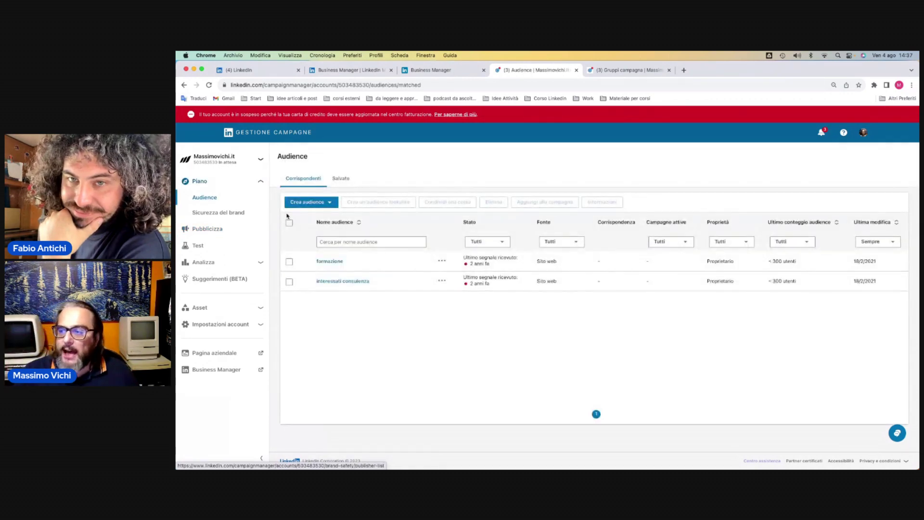
# Start a website retargeting audience named "visite in home page" for interactions in the last 180 days
pyautogui.click(329, 203)
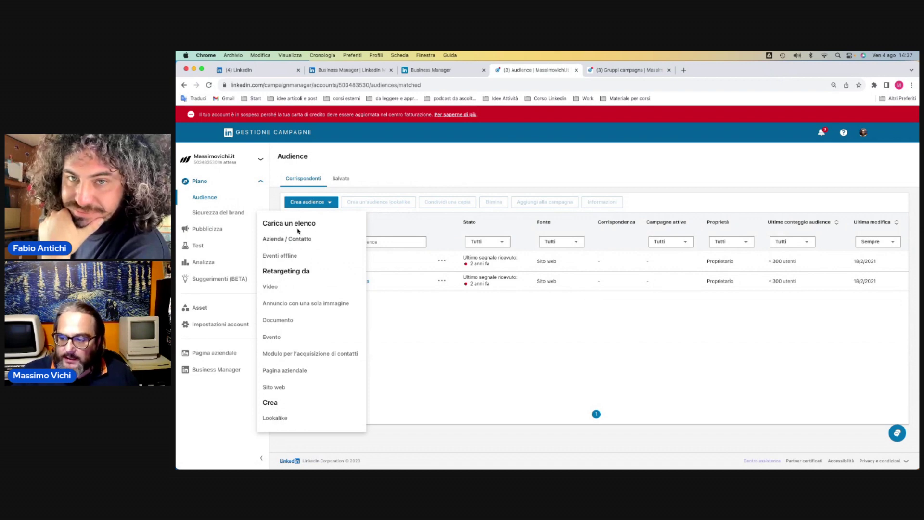
pyautogui.click(272, 388)
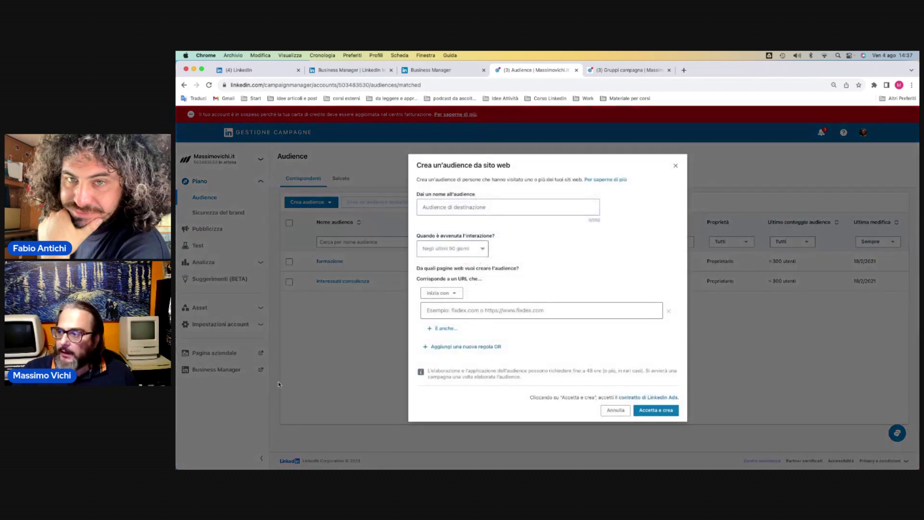
pyautogui.click(472, 207)
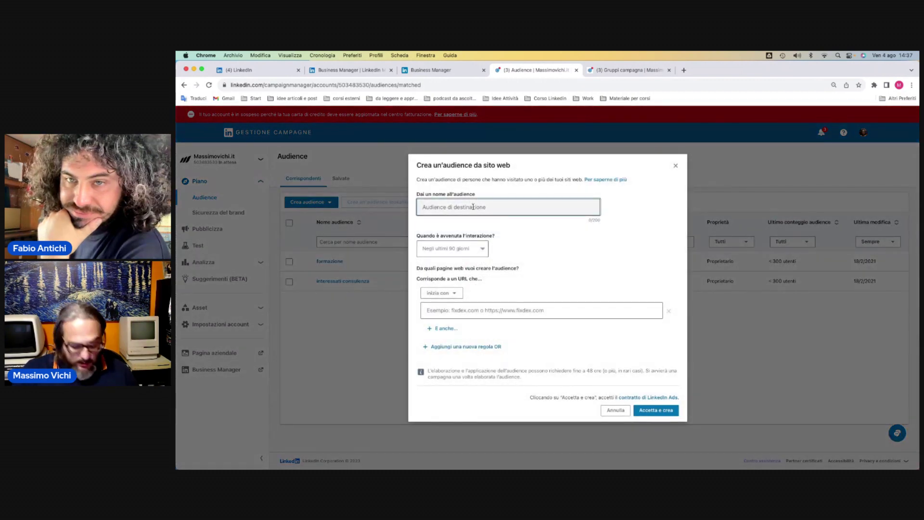
pyautogui.write('visite in h')
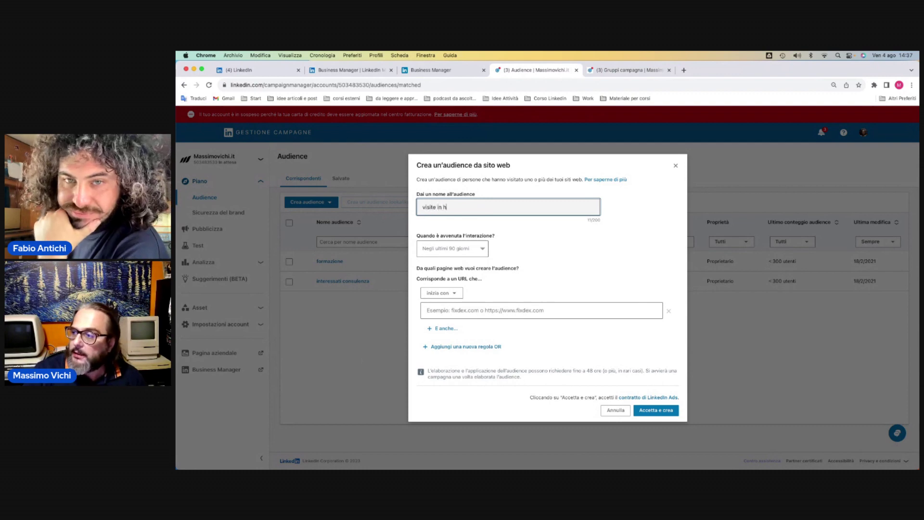
pyautogui.write('ome page')
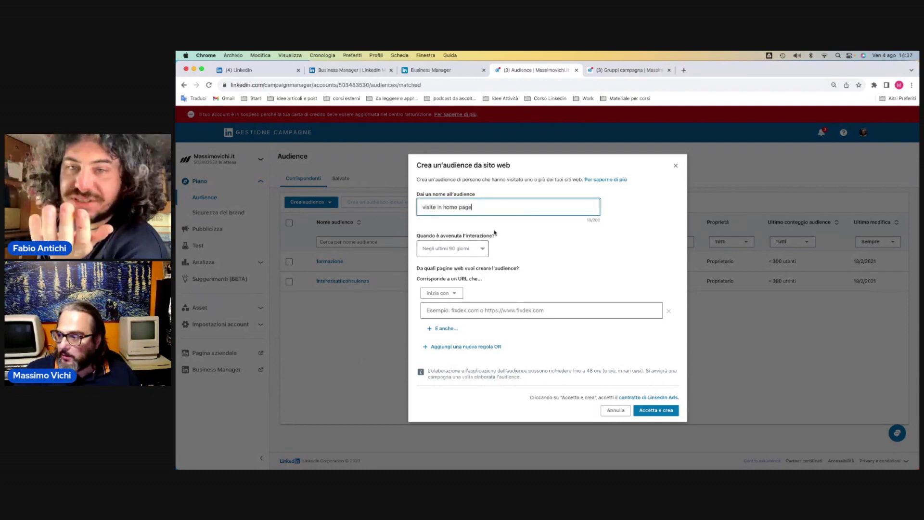
pyautogui.click(482, 248)
pyautogui.click(465, 257)
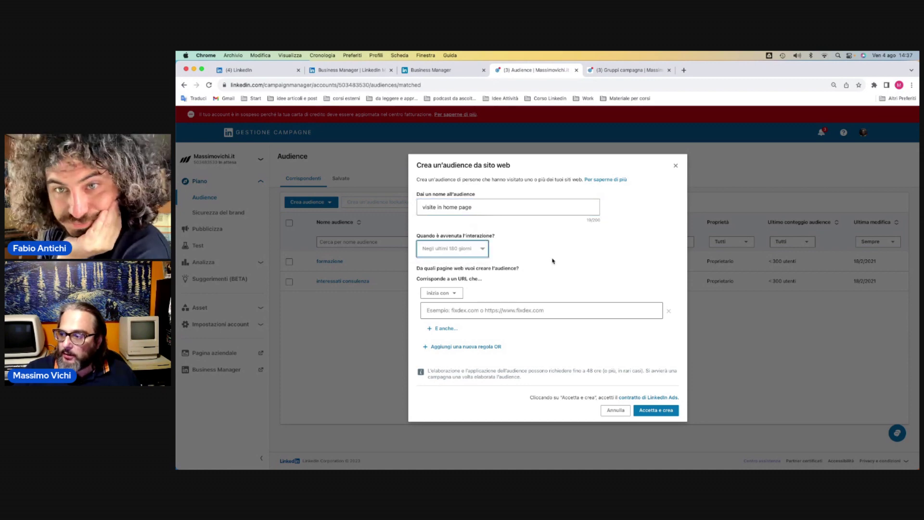
# Define the audience's page rule as URLs starting with the website's home page address
pyautogui.click(473, 310)
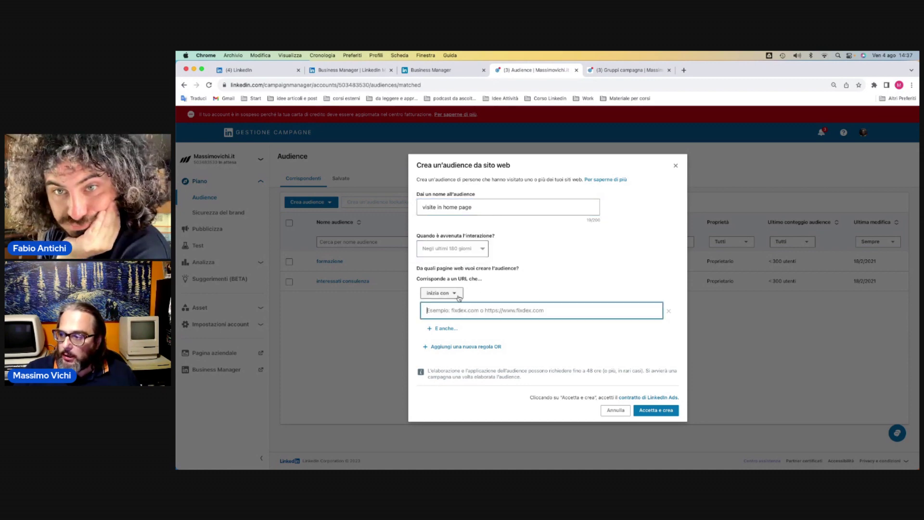
pyautogui.click(470, 304)
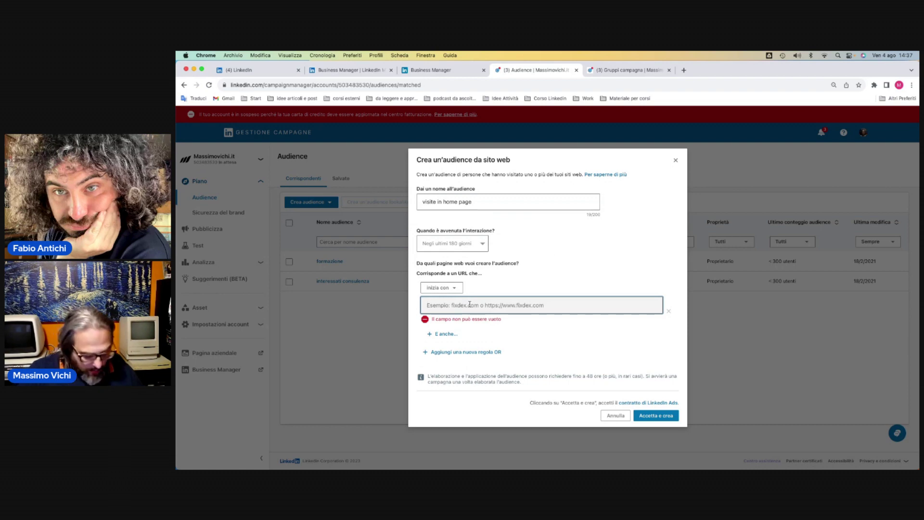
pyautogui.write('www.massimovichi')
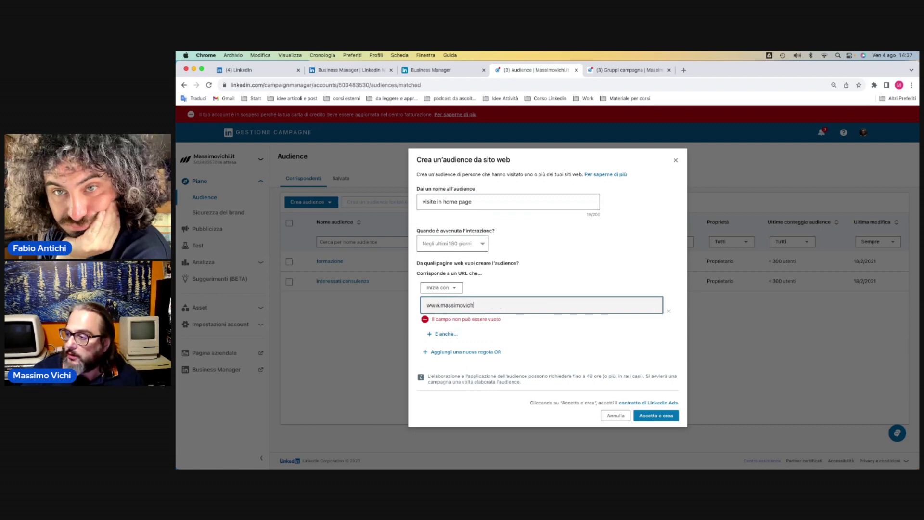
pyautogui.write('.it')
pyautogui.click(564, 317)
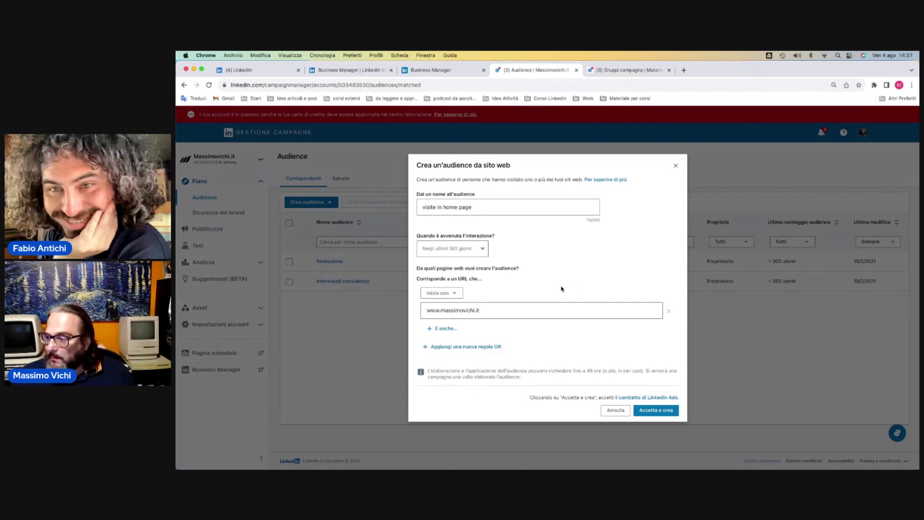
# Add an empty "E contiene anche" condition to the URL rule and cancel the audience creation
pyautogui.click(438, 329)
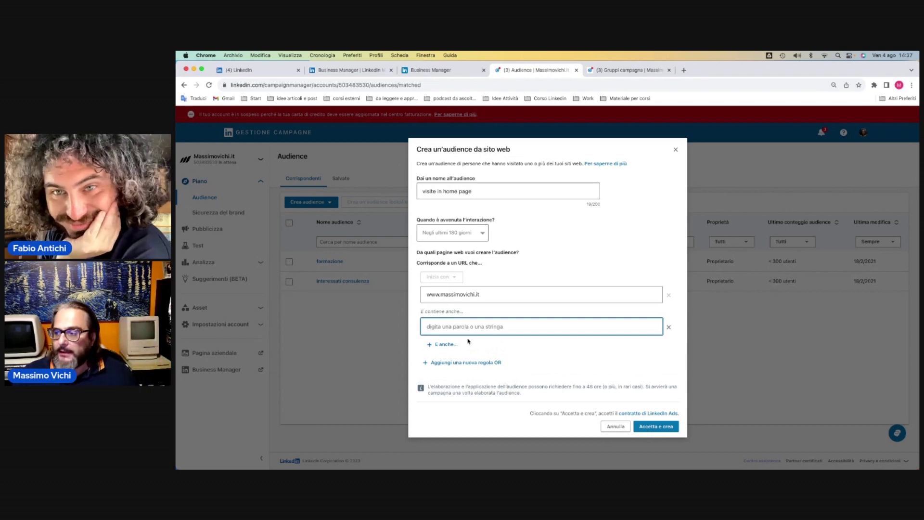
pyautogui.click(634, 427)
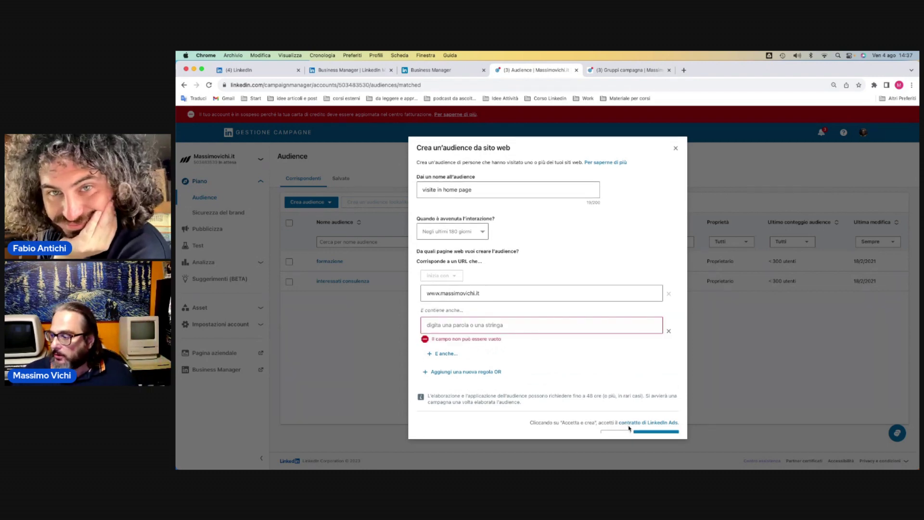
pyautogui.click(617, 428)
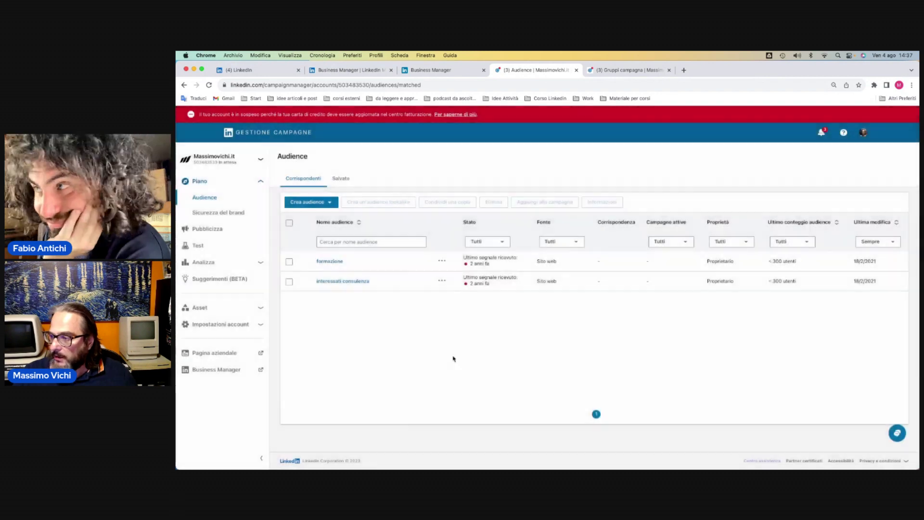
# Examine the "formazione" audience's details and its URL rule in the edit form, leaving without saving
pyautogui.click(327, 262)
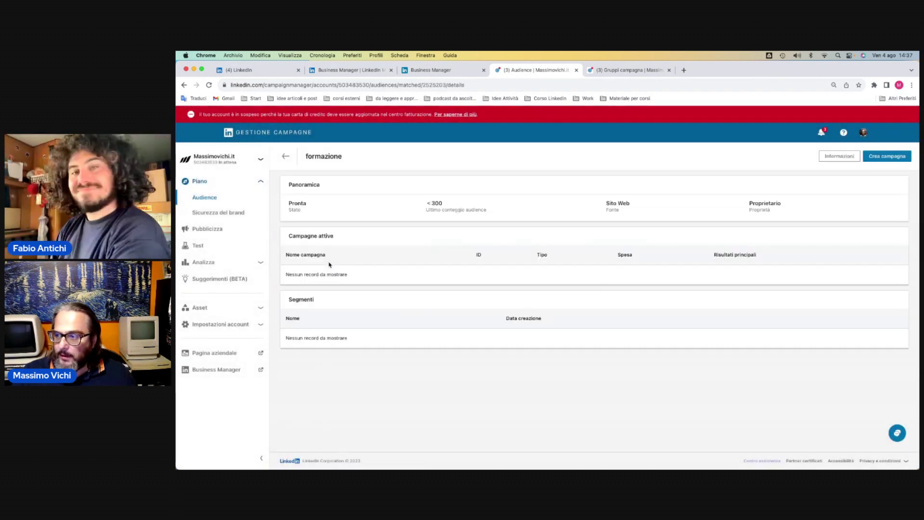
pyautogui.click(284, 156)
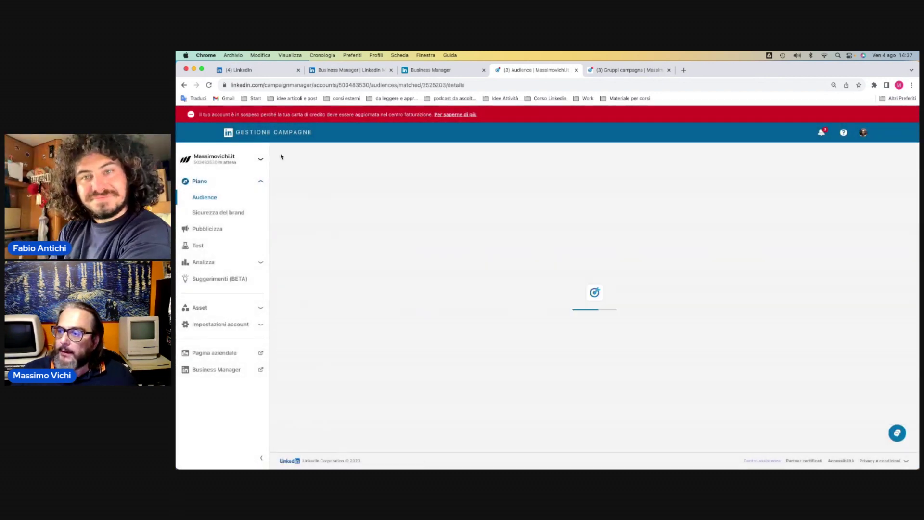
pyautogui.click(445, 263)
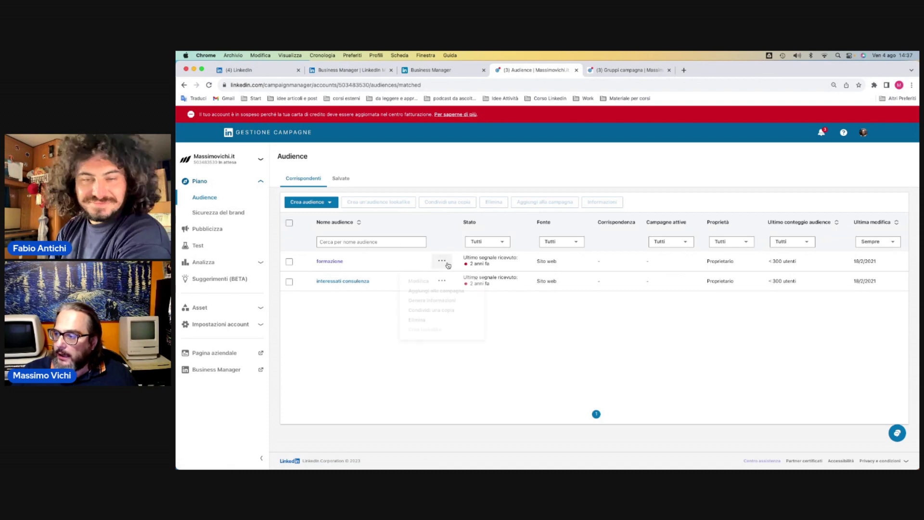
pyautogui.click(418, 281)
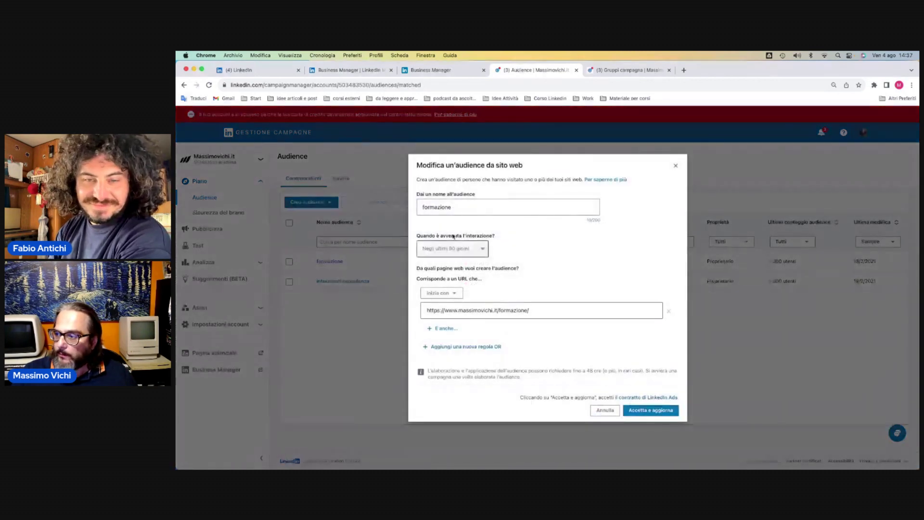
pyautogui.click(530, 311)
pyautogui.moveTo(530, 310); pyautogui.dragTo(431, 309)
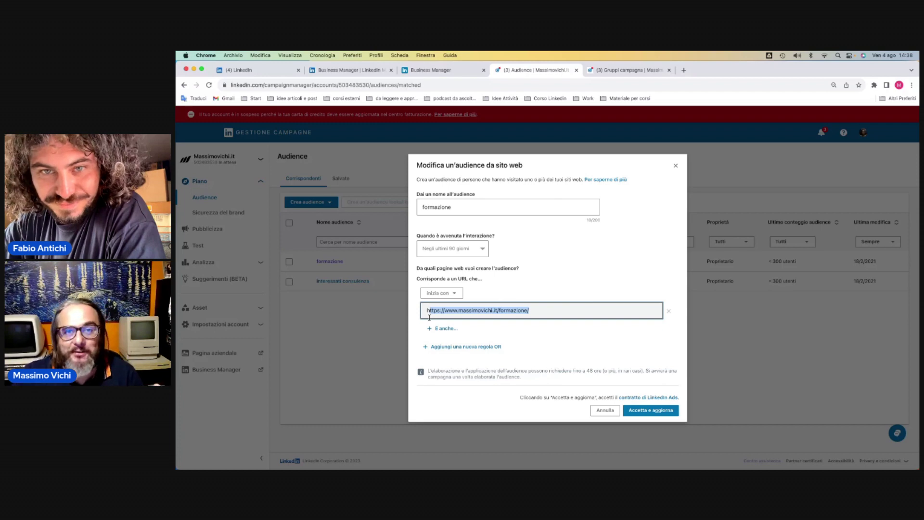
pyautogui.click(604, 410)
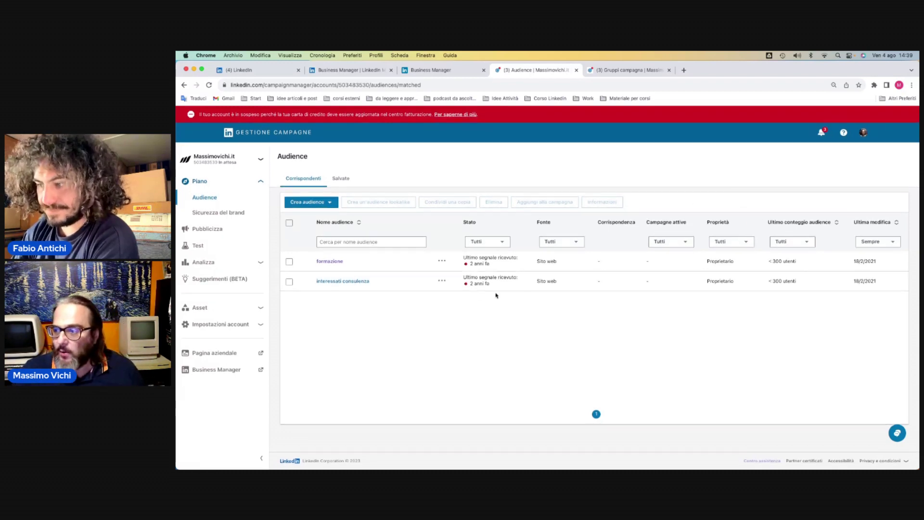
# Start an Azienda / Contatto list upload with the list type Elenco di aziende, and close the form
pyautogui.click(330, 204)
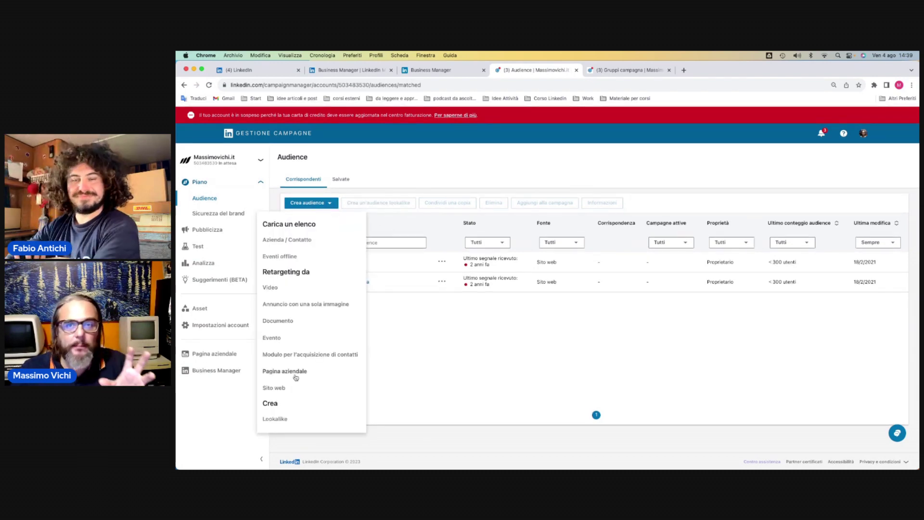
pyautogui.click(282, 240)
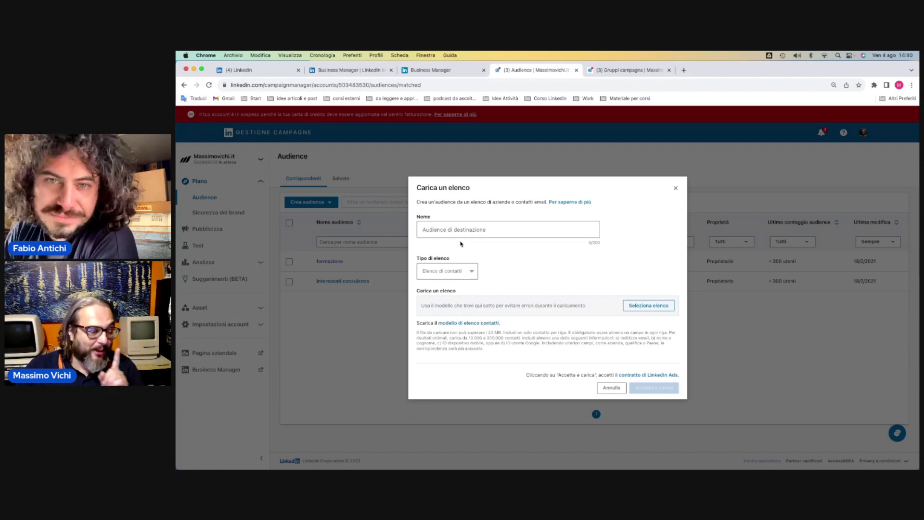
pyautogui.click(469, 270)
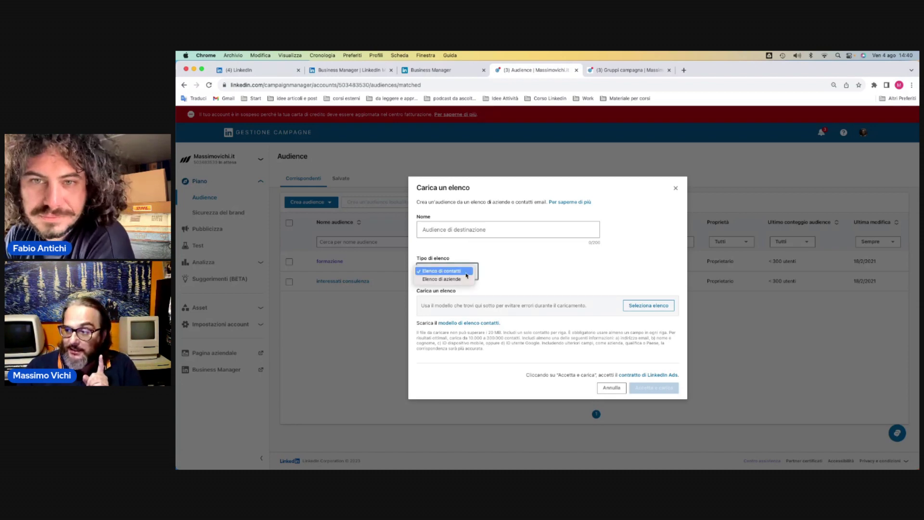
pyautogui.click(455, 281)
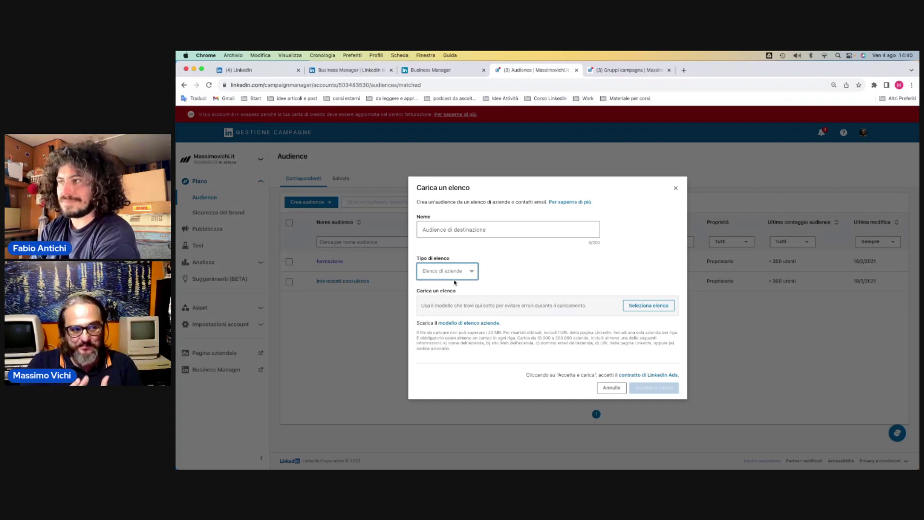
pyautogui.click(676, 188)
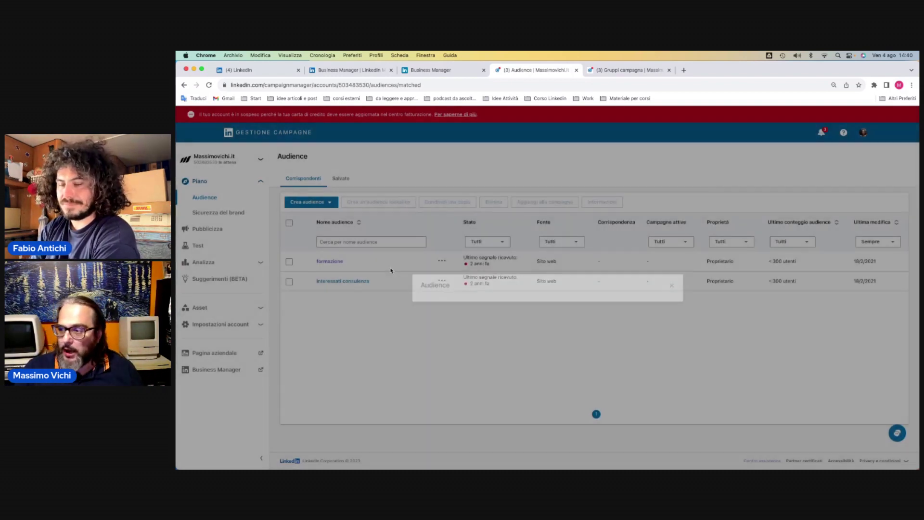
# Open the Video retargeting audience form, review its interaction type options, and close it without creating an audience
pyautogui.click(310, 202)
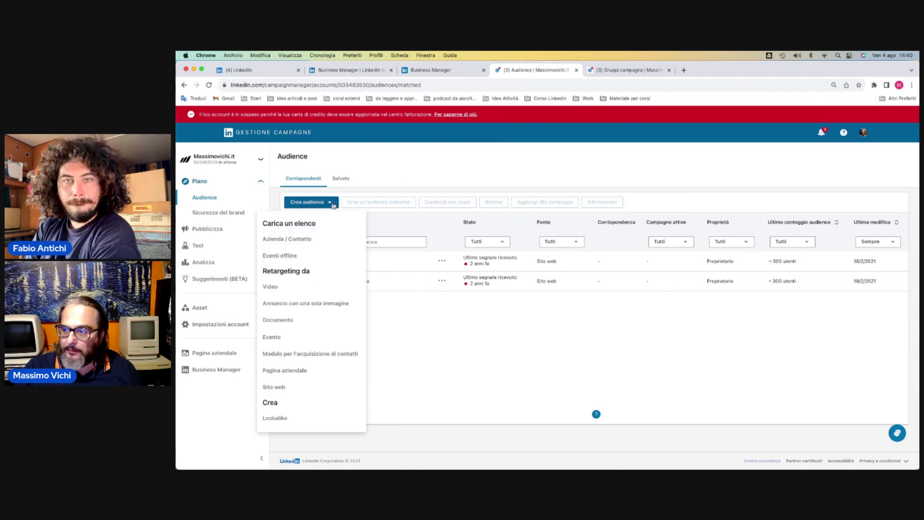
pyautogui.click(270, 287)
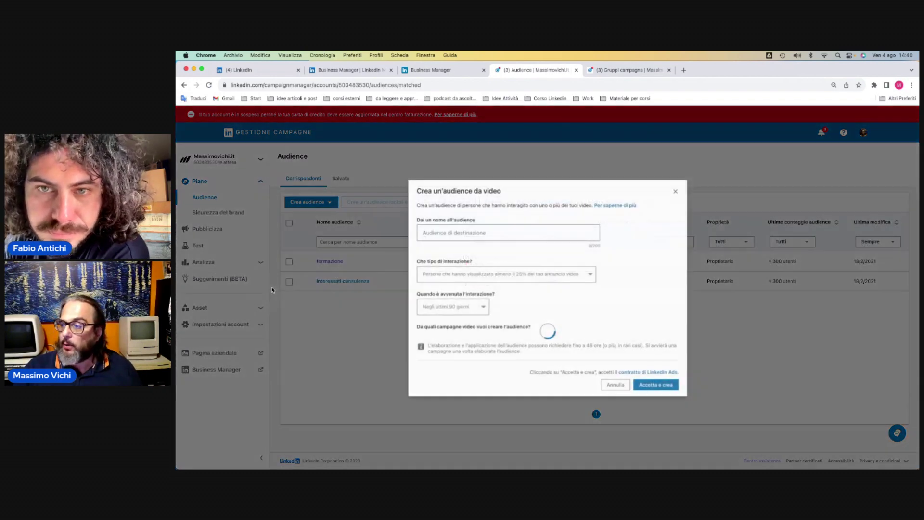
pyautogui.click(488, 233)
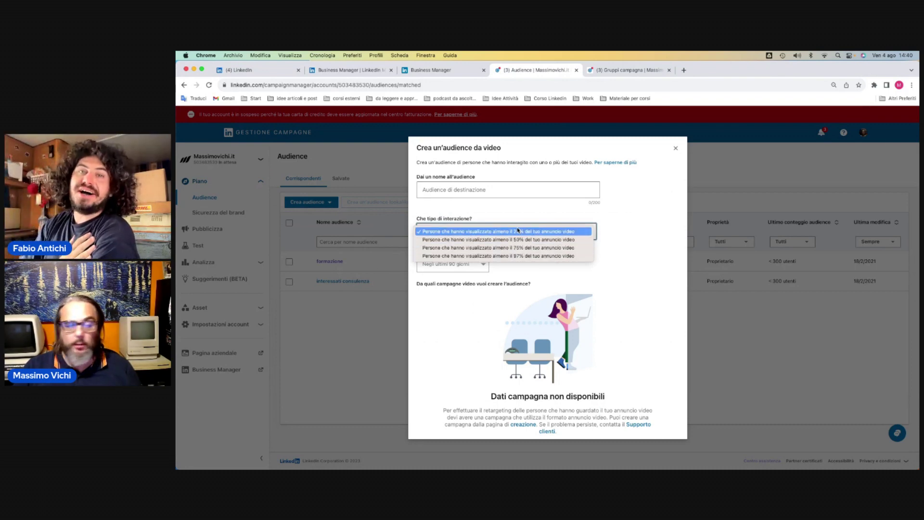
pyautogui.click(458, 322)
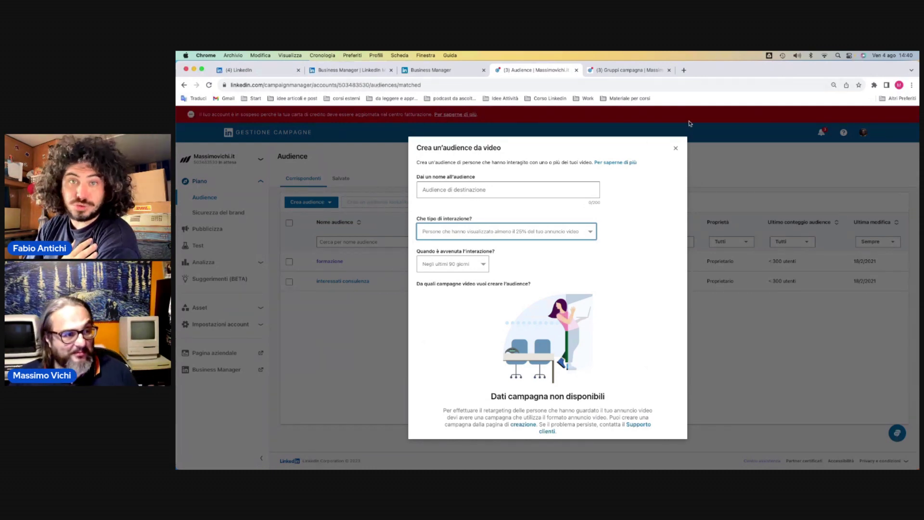
pyautogui.click(676, 149)
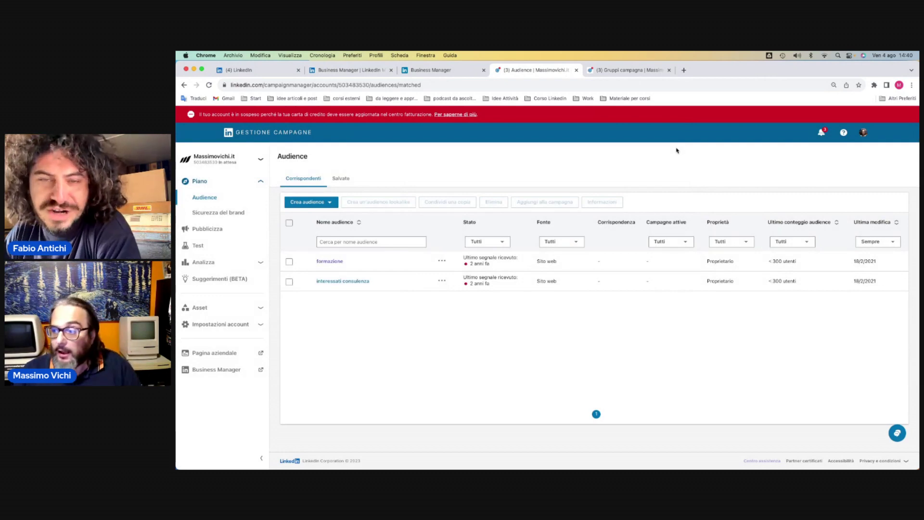
# Examine the interaction types and campaign list in the "Annuncio con una sola immagine" retargeting form, leaving without creating an audience
pyautogui.click(327, 206)
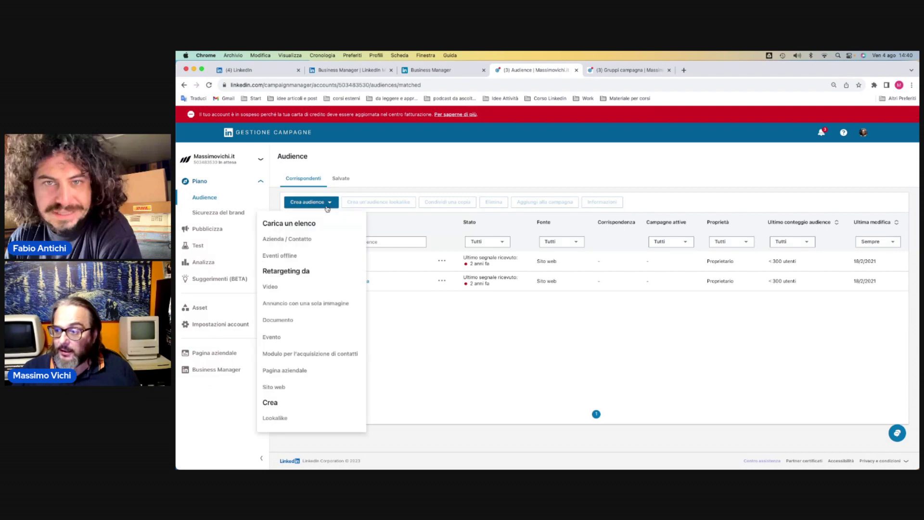
pyautogui.click(290, 308)
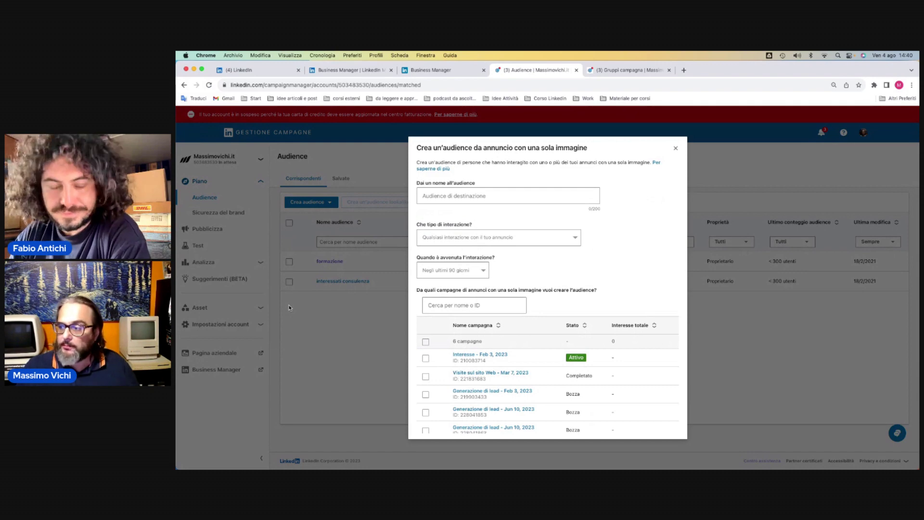
pyautogui.click(467, 236)
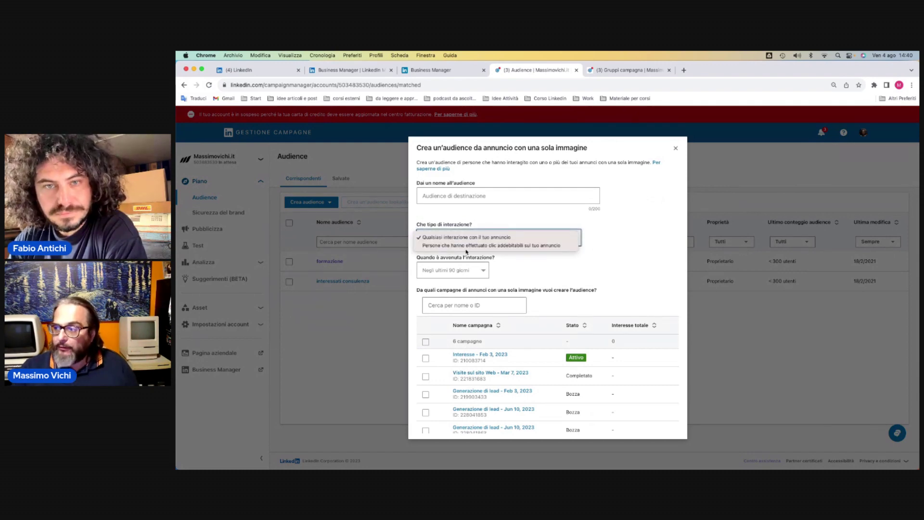
pyautogui.click(525, 273)
pyautogui.scroll(-3, 471, 378)
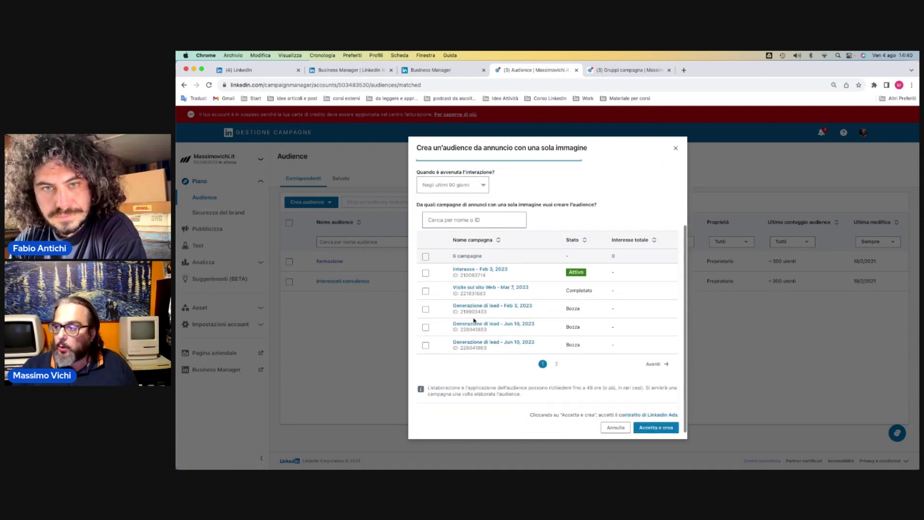
pyautogui.scroll(3, 474, 324)
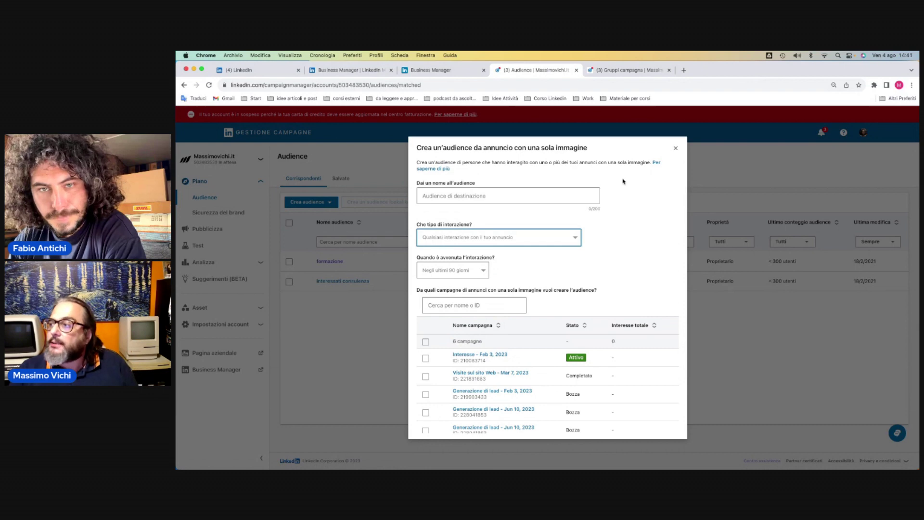
pyautogui.click(675, 148)
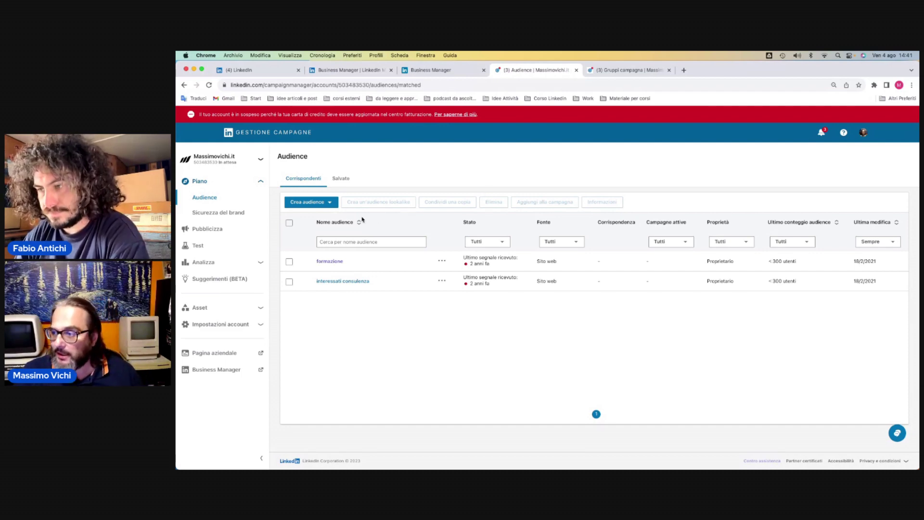
# View the Evento retargeting audience form with its selectable events, and cancel it
pyautogui.click(308, 202)
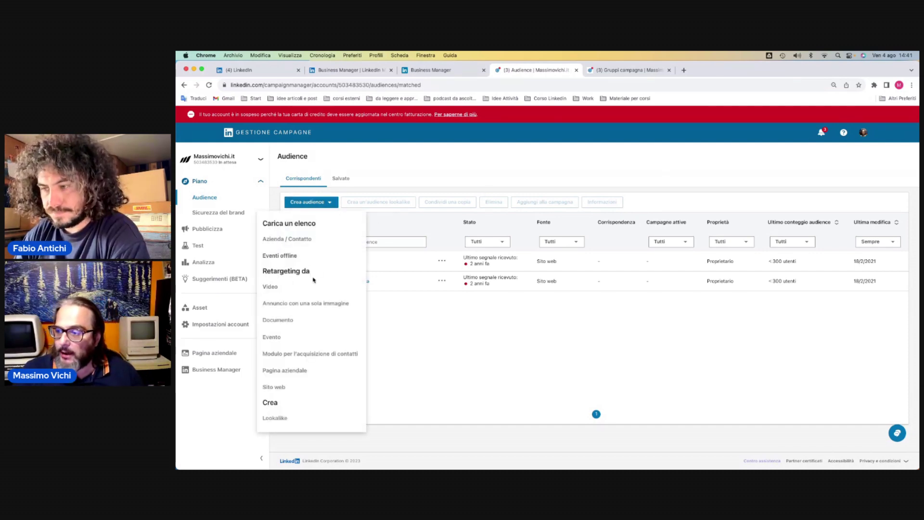
pyautogui.click(276, 339)
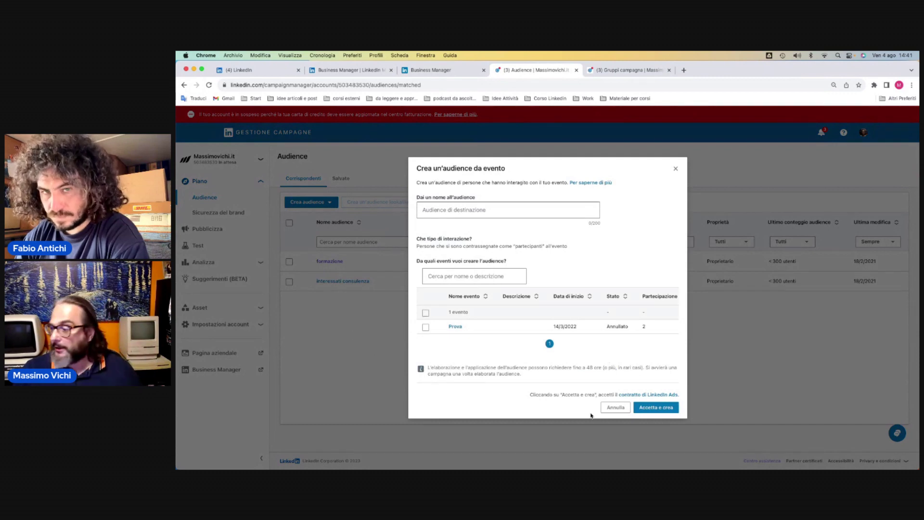
pyautogui.click(615, 407)
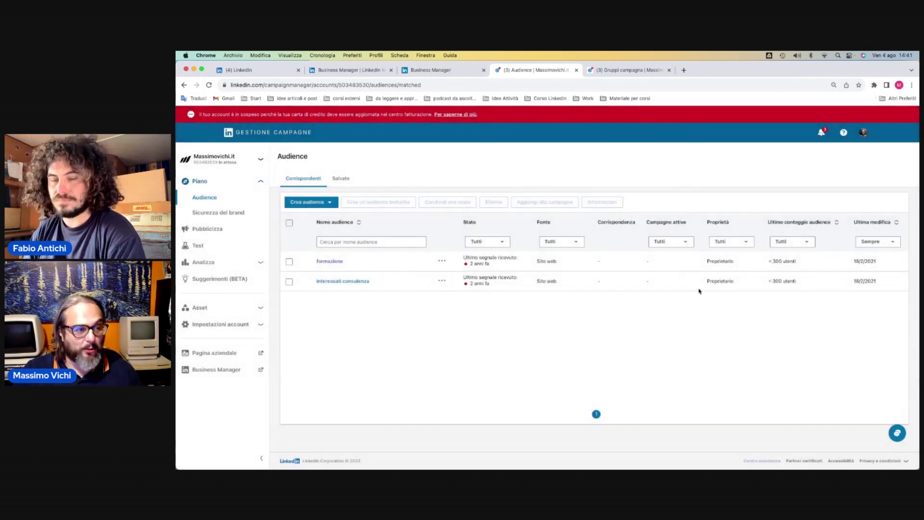
# Review the interaction type options in the Pagina aziendale retargeting audience form, and cancel the creation
pyautogui.click(325, 204)
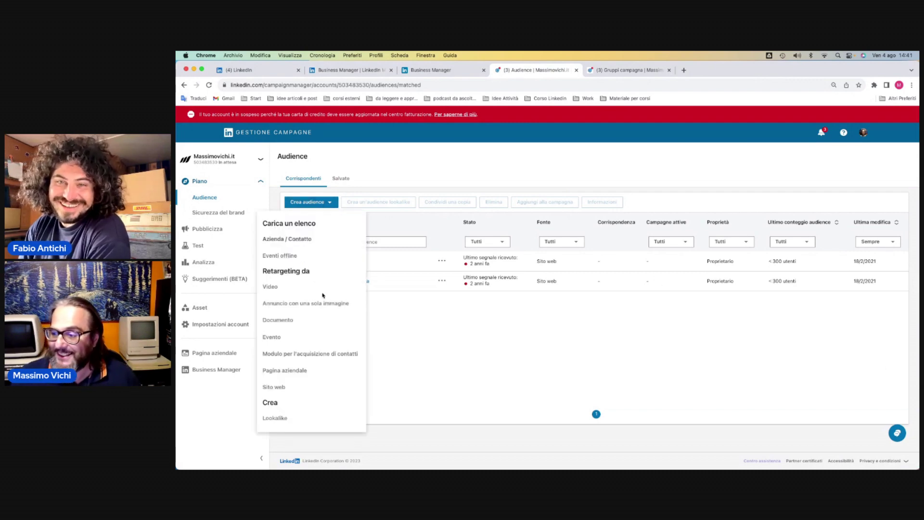
pyautogui.click(295, 373)
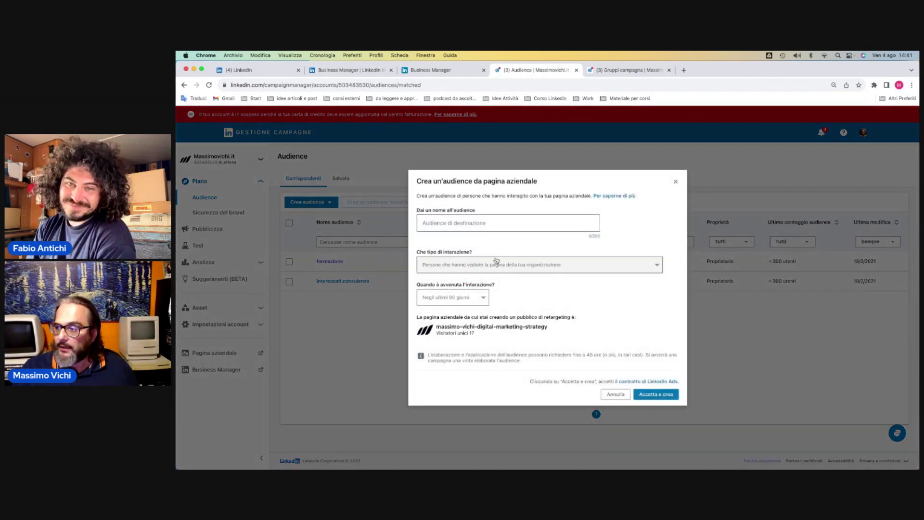
pyautogui.click(496, 261)
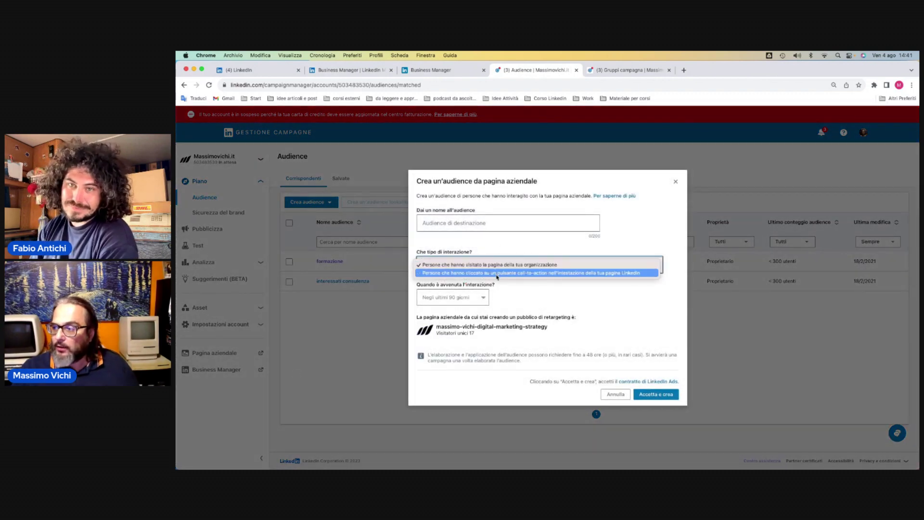
pyautogui.click(536, 297)
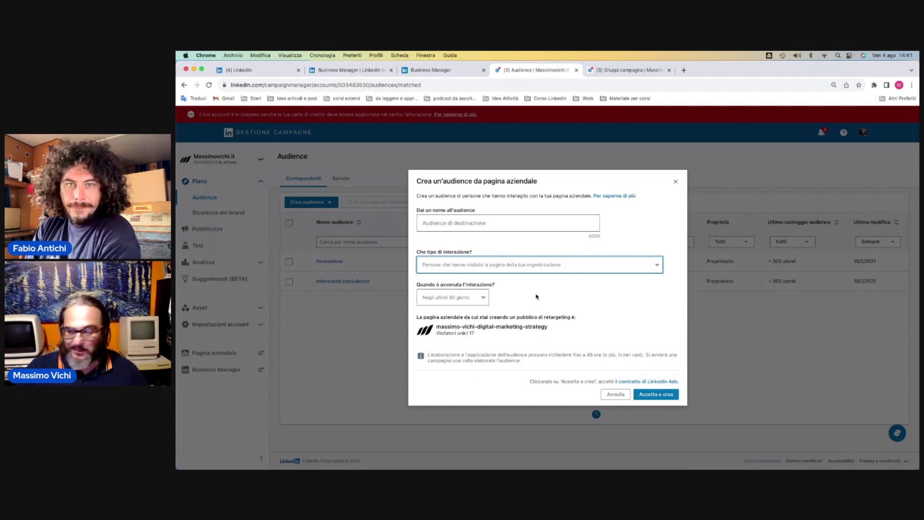
pyautogui.click(615, 394)
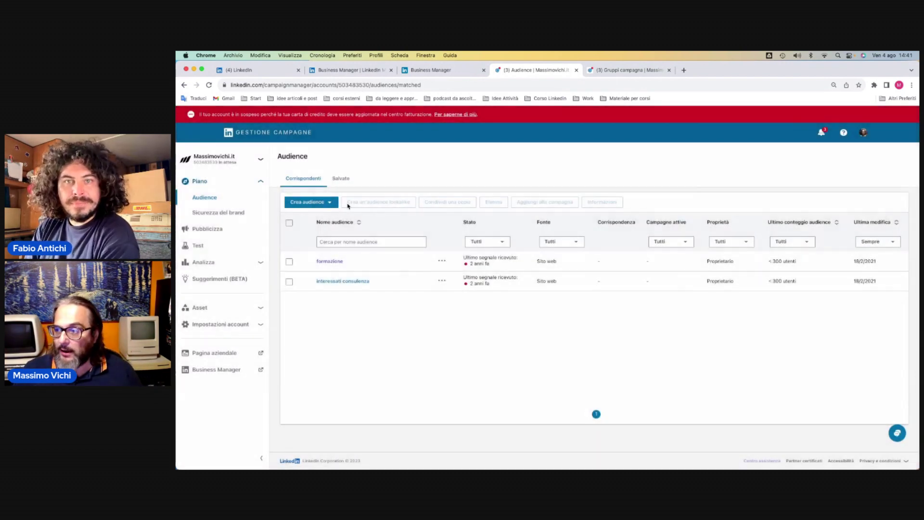
# Review the time range and URL match options in the Sito web retargeting audience form, and cancel the creation
pyautogui.click(329, 202)
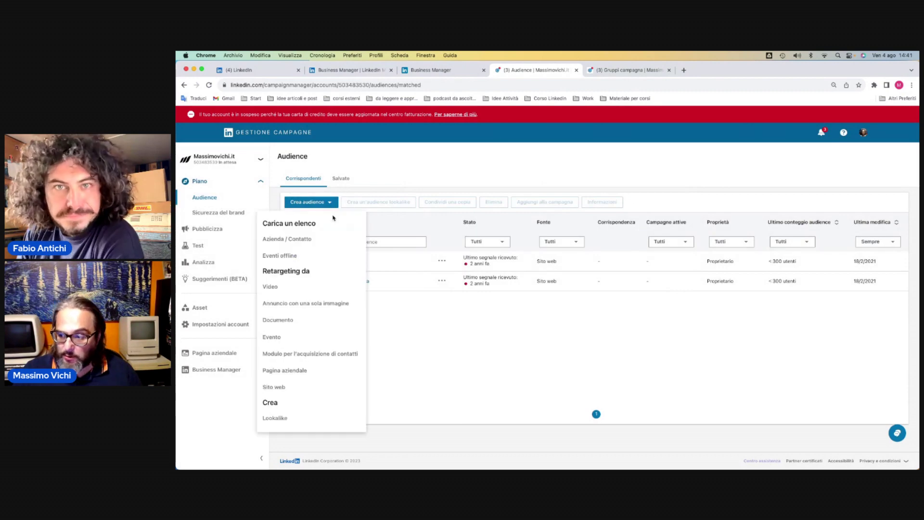
pyautogui.click(274, 387)
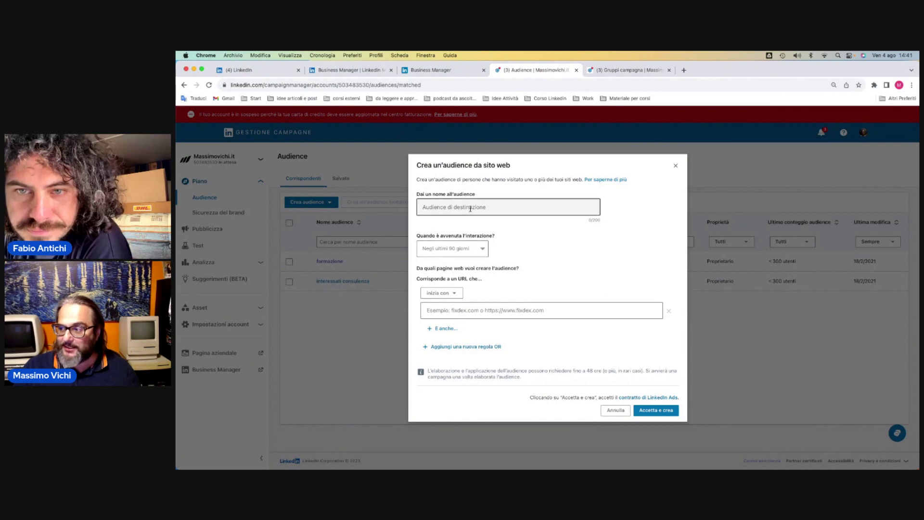
pyautogui.click(454, 253)
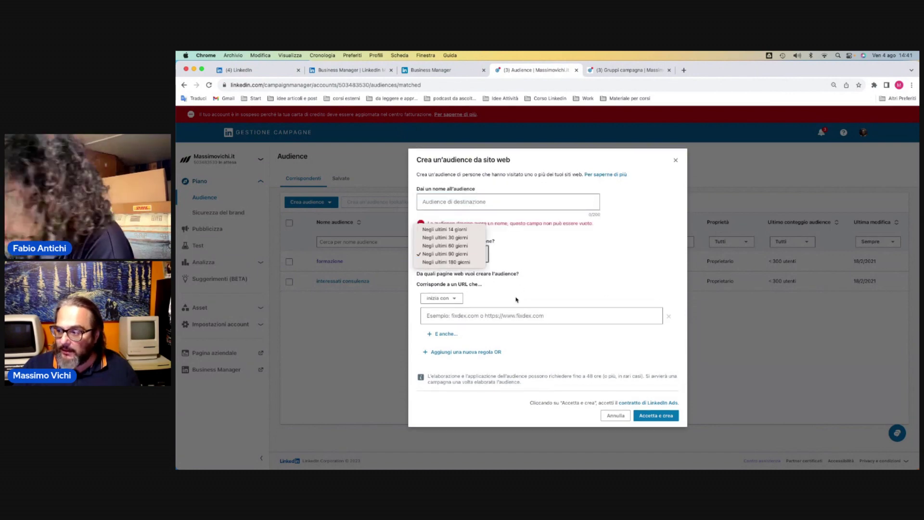
pyautogui.click(441, 298)
pyautogui.click(441, 298)
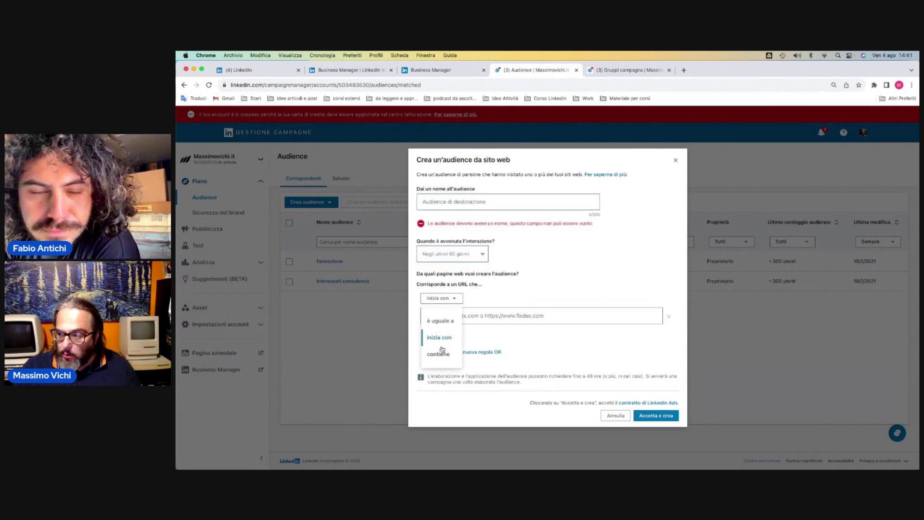
pyautogui.click(486, 343)
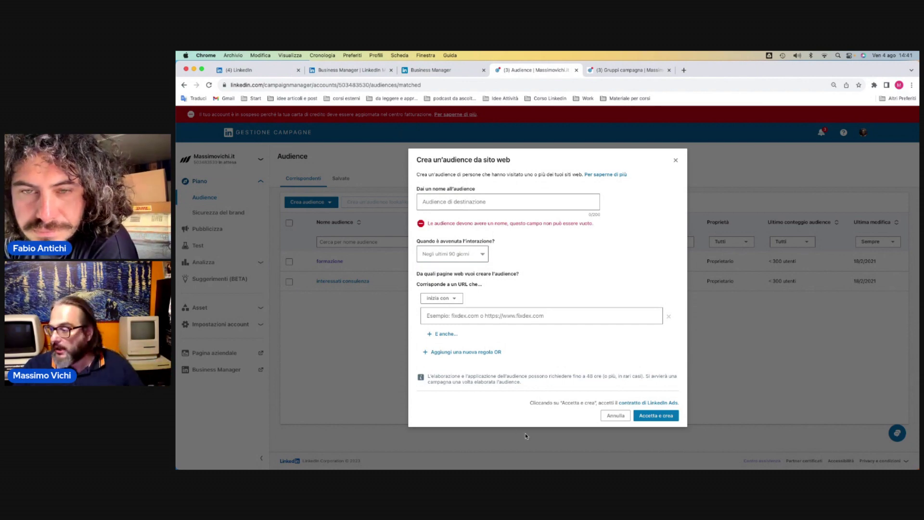
pyautogui.click(617, 415)
# Open the Lookalike audience creation dialog, read its requirements, and close it
pyautogui.click(332, 203)
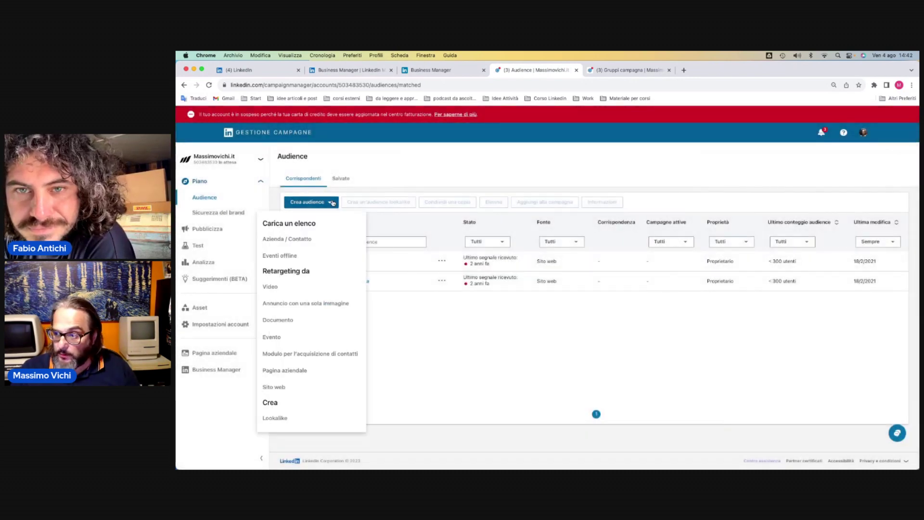
pyautogui.click(275, 426)
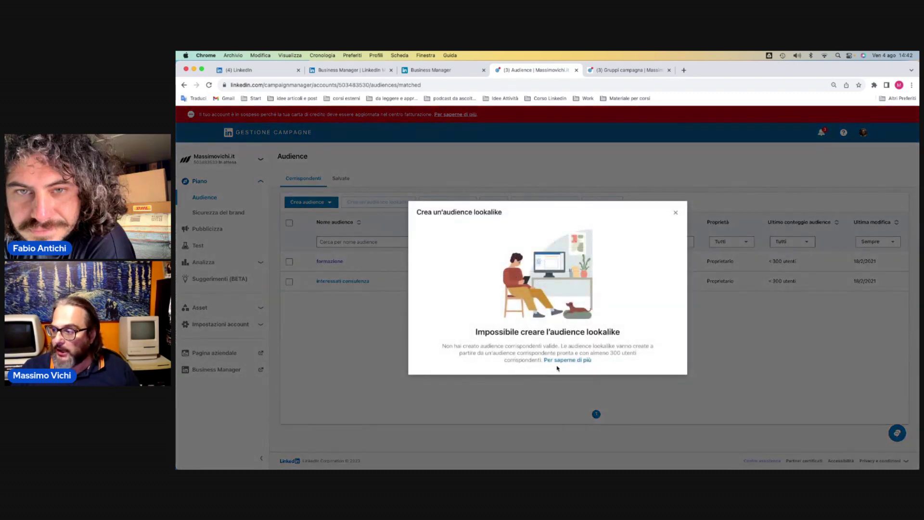
pyautogui.click(676, 213)
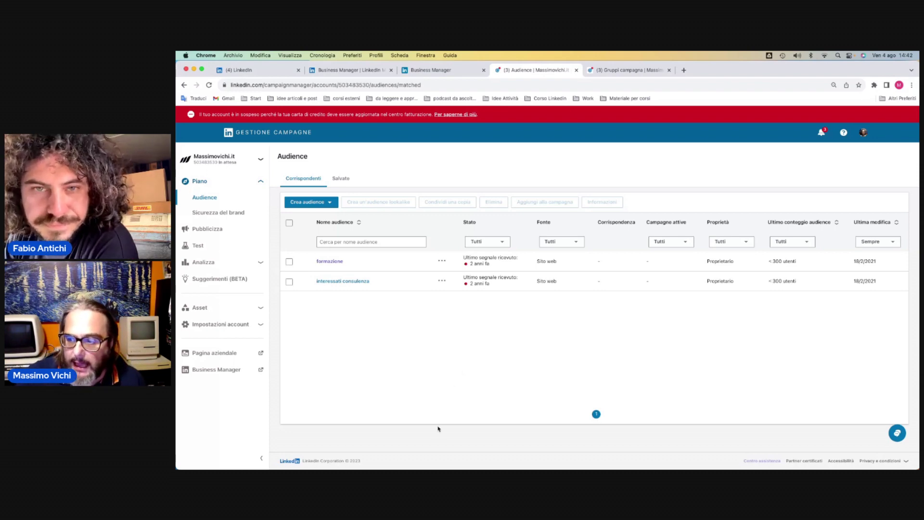
# Open the Tracking conversioni page under Analizza and start creating an online conversion
pyautogui.click(262, 265)
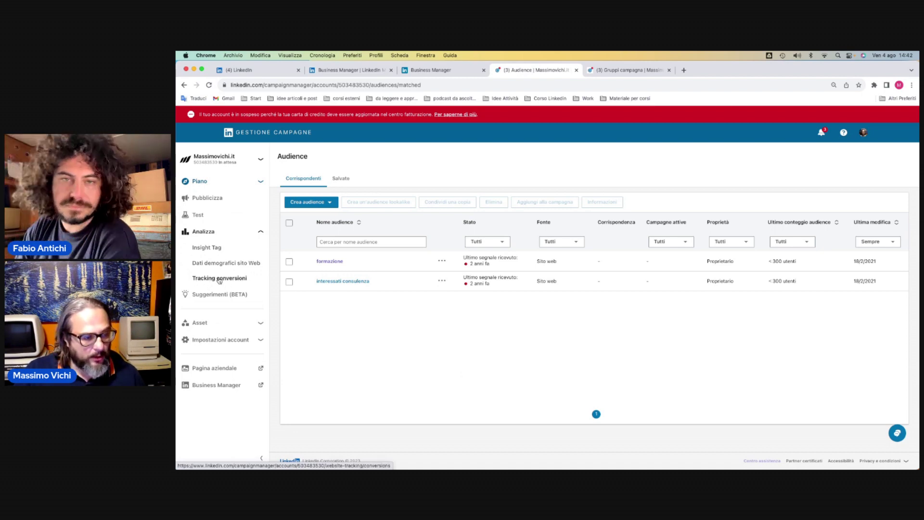
pyautogui.click(219, 279)
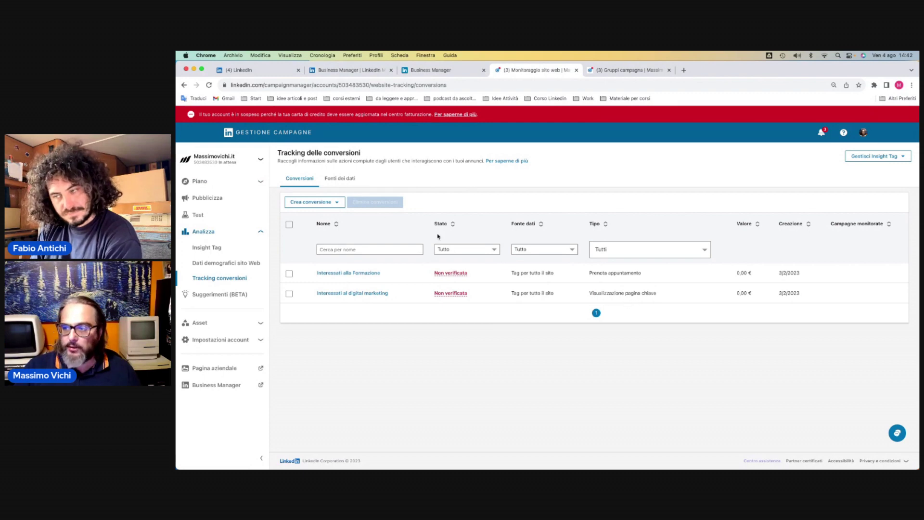
pyautogui.click(337, 204)
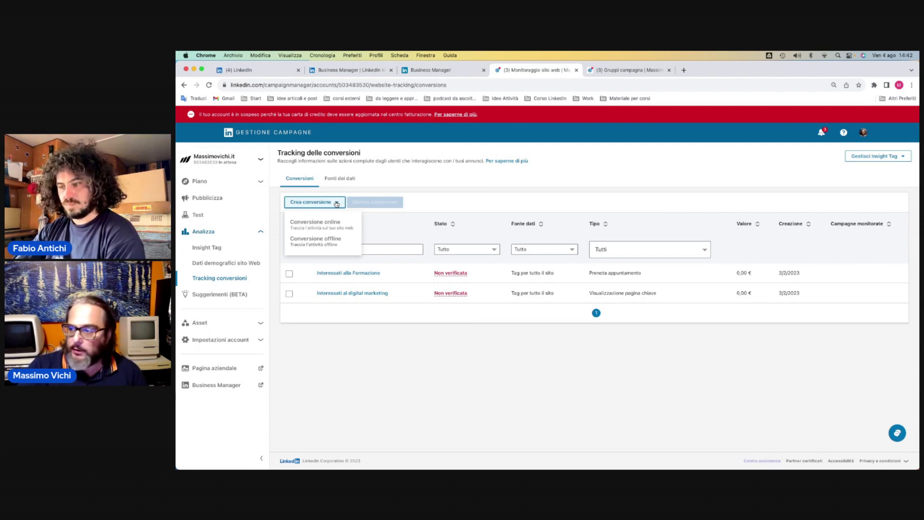
pyautogui.click(317, 224)
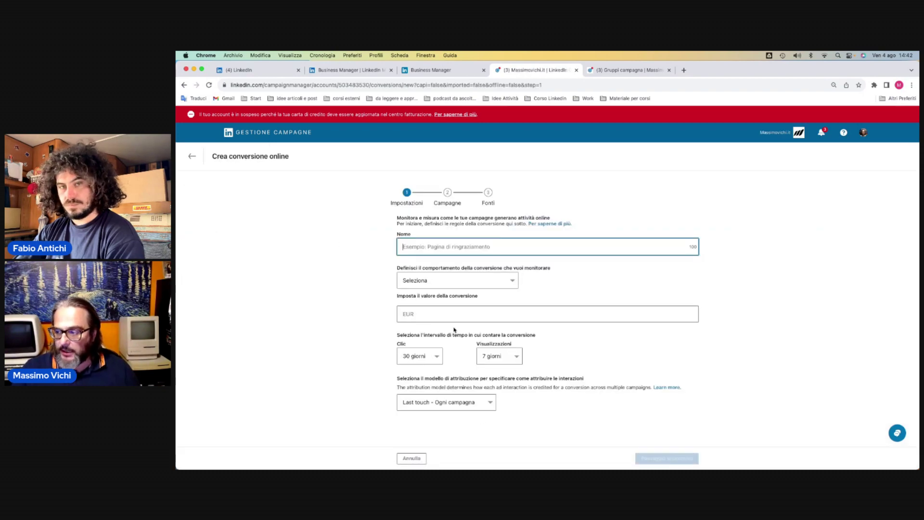
# Review the available conversion behaviours across the Lead, Vendite and Altro groups, and return to the conversions list without choosing one
pyautogui.click(511, 283)
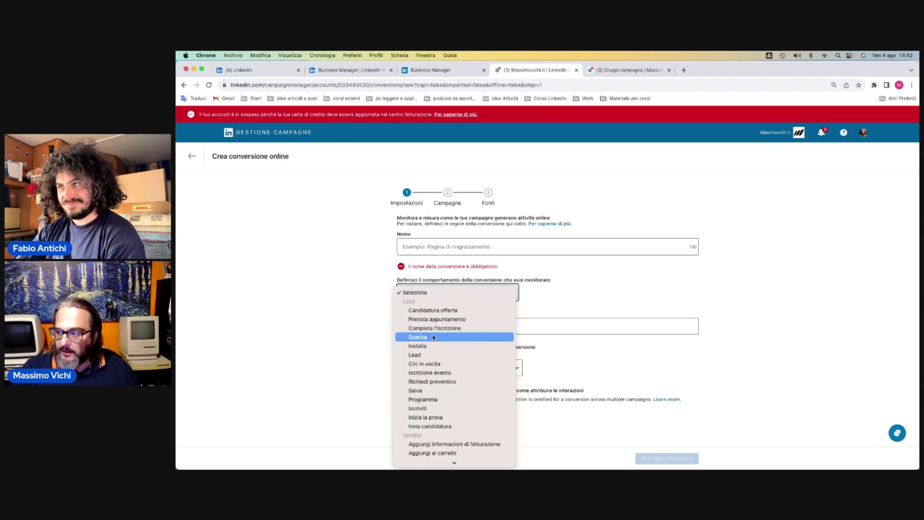
pyautogui.scroll(-3, 437, 301)
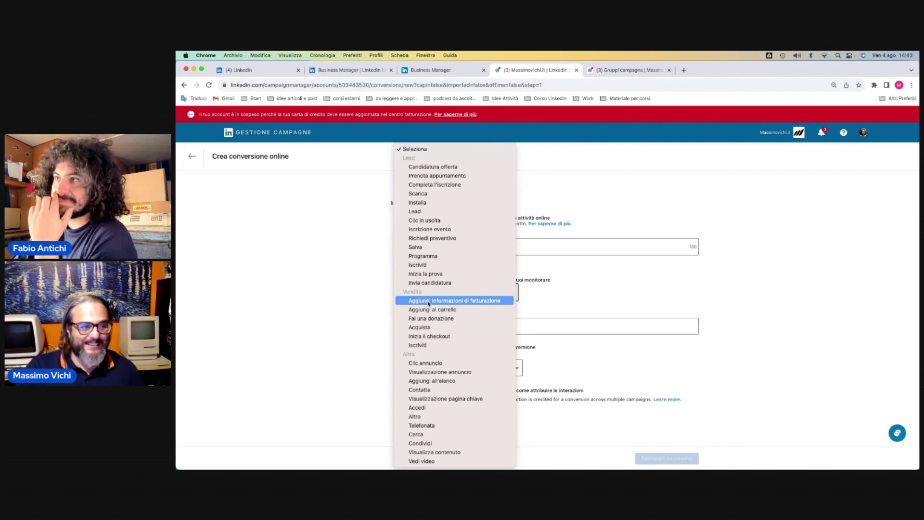
pyautogui.click(330, 305)
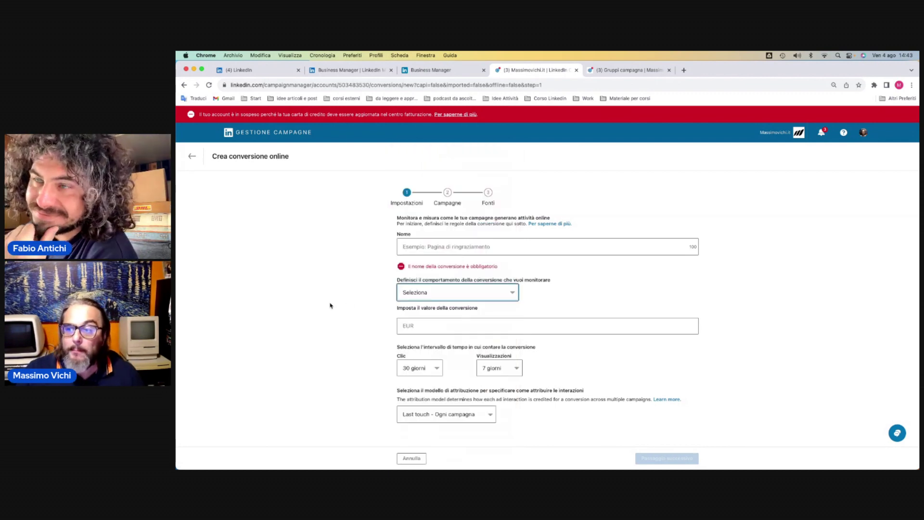
pyautogui.click(192, 156)
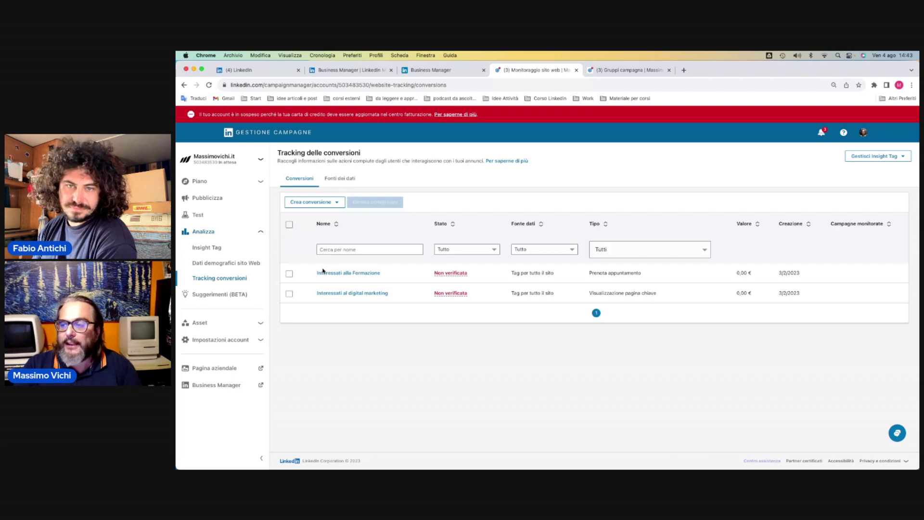
pyautogui.hotkey('ctrl', 'Left')
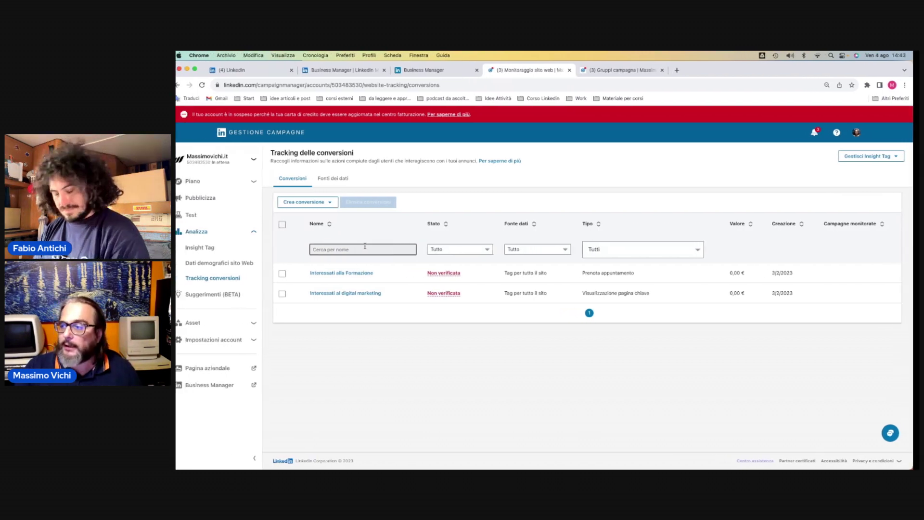
pyautogui.press('Left')
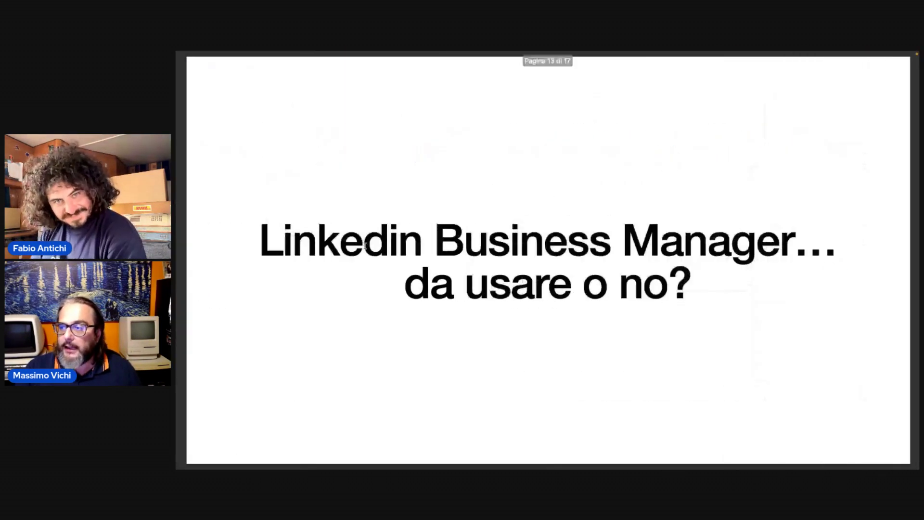
pyautogui.press('Right')
pyautogui.hotkey('ctrl', 'Right')
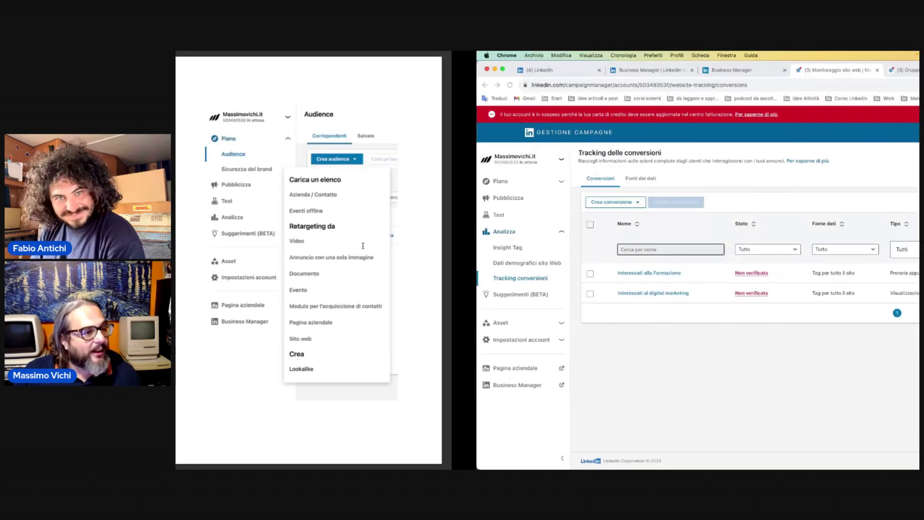